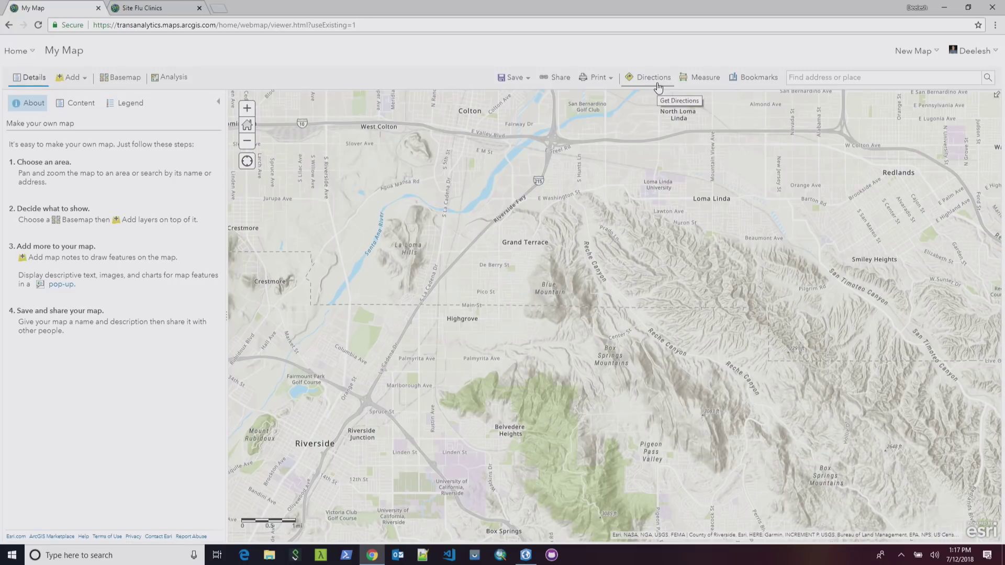
Step: Open the map's directions tool and set the travel mode to Trucking Time
left_click(653, 78)
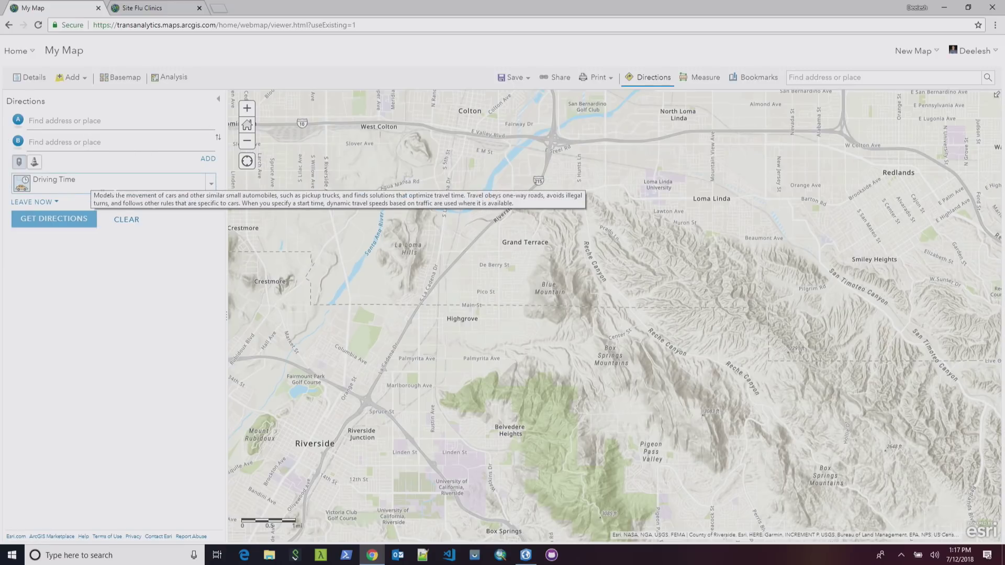
left_click(211, 186)
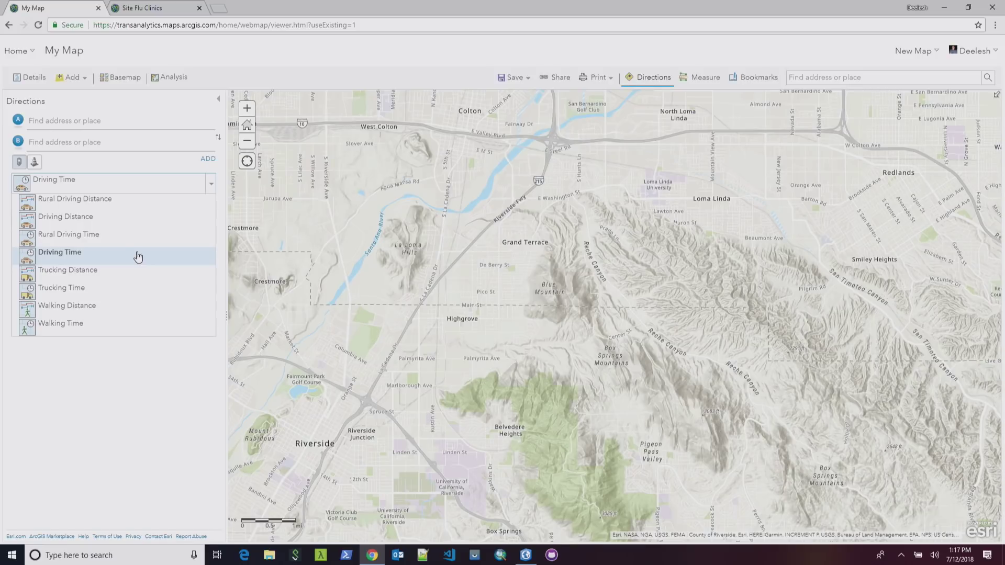
left_click(74, 291)
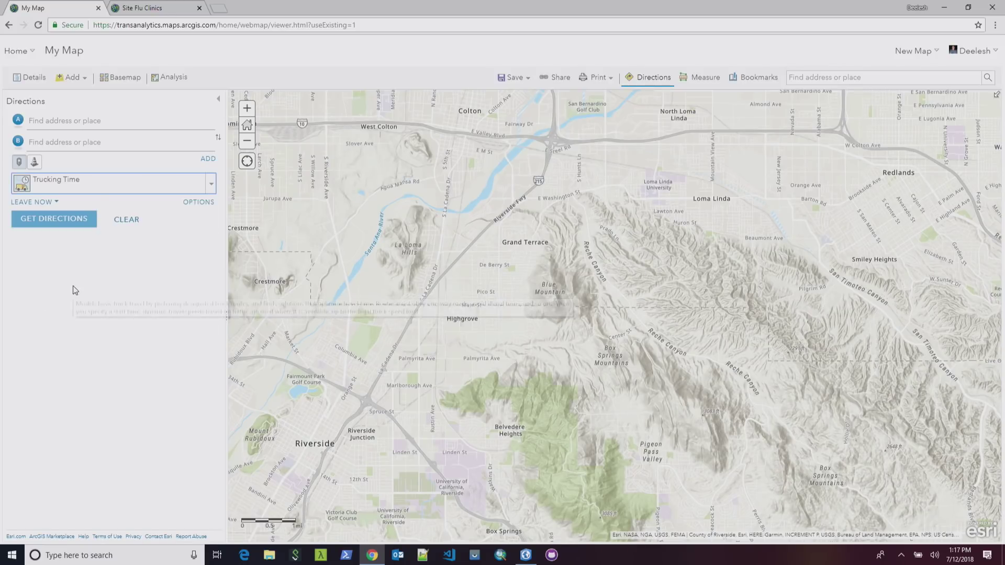
Step: Get trucking directions starting at Redlands, CA, USA and ending at Riverside, CA, USA
left_click(94, 124)
type("R")
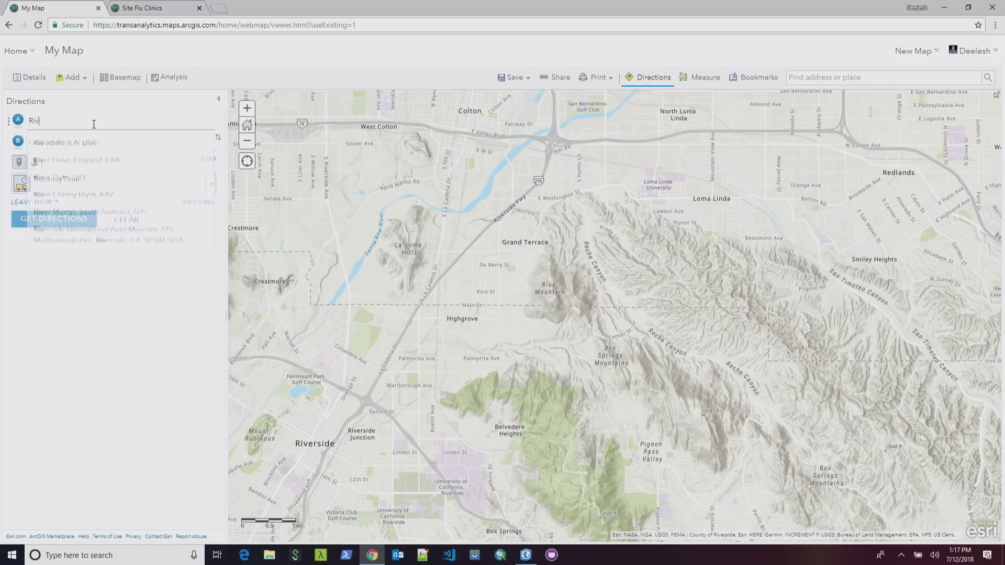
type("edl")
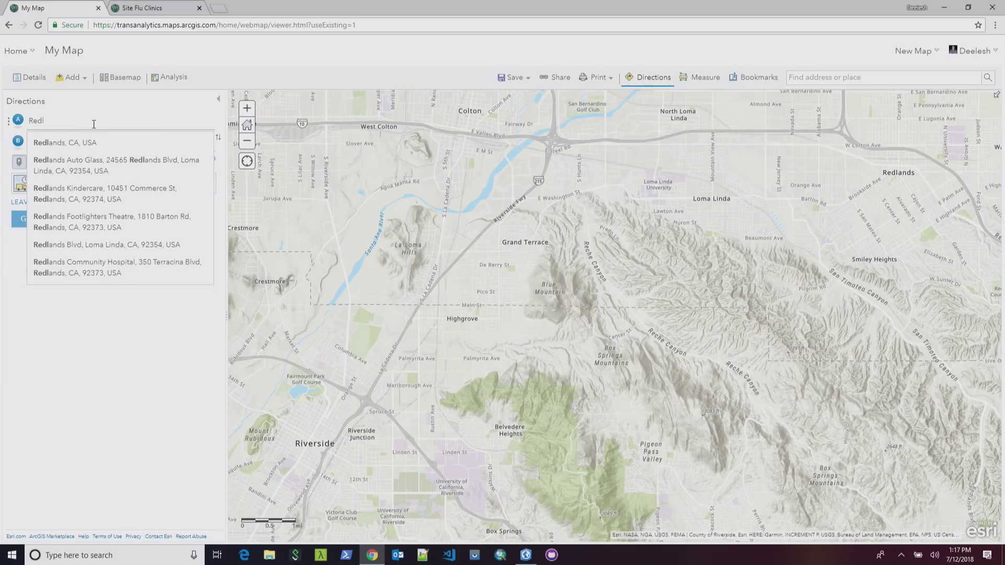
left_click(79, 146)
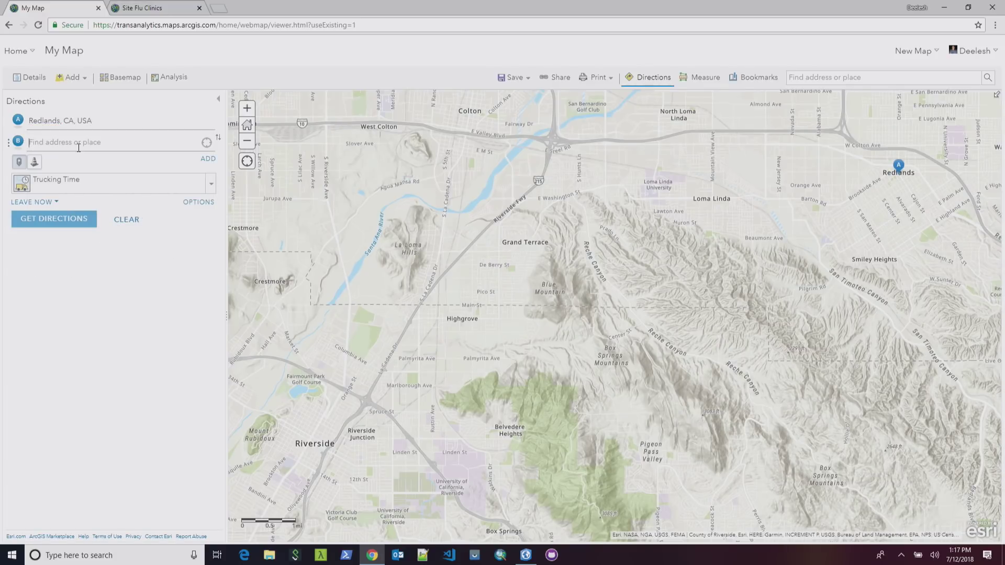
type("River")
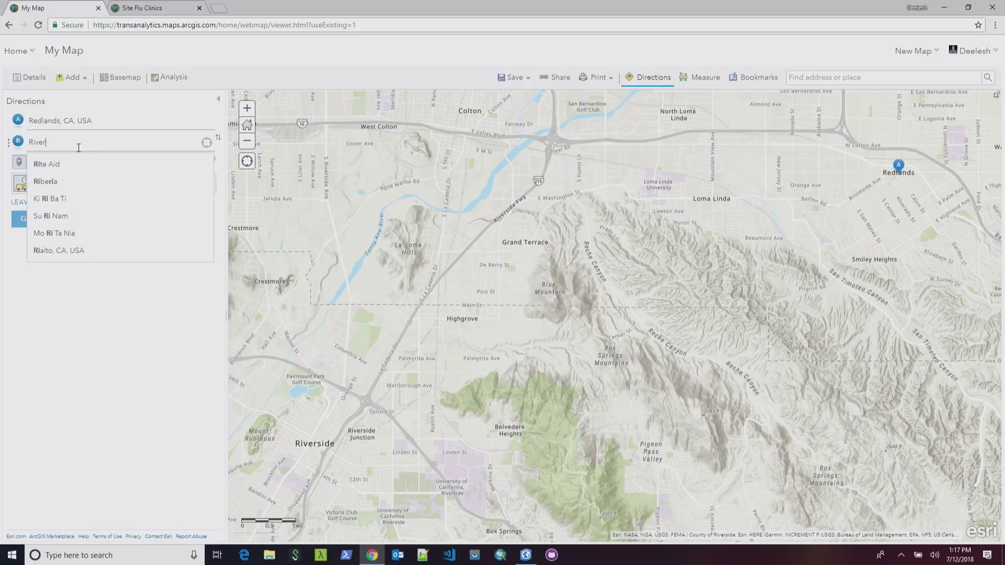
left_click(73, 166)
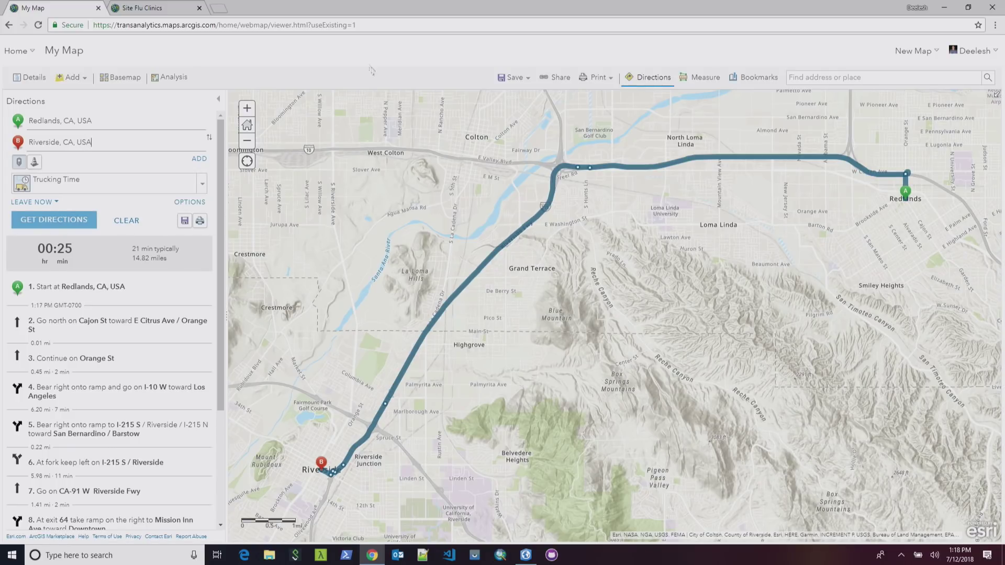
Step: Go to the organization's Utility Services settings and show the travel mode configuration for directions and routing
left_click(35, 56)
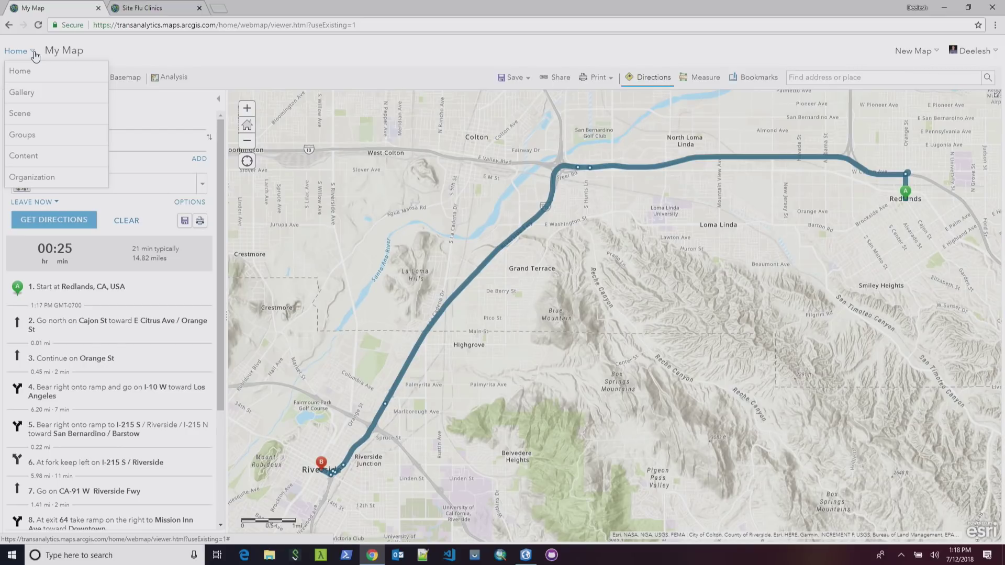
left_click(42, 177)
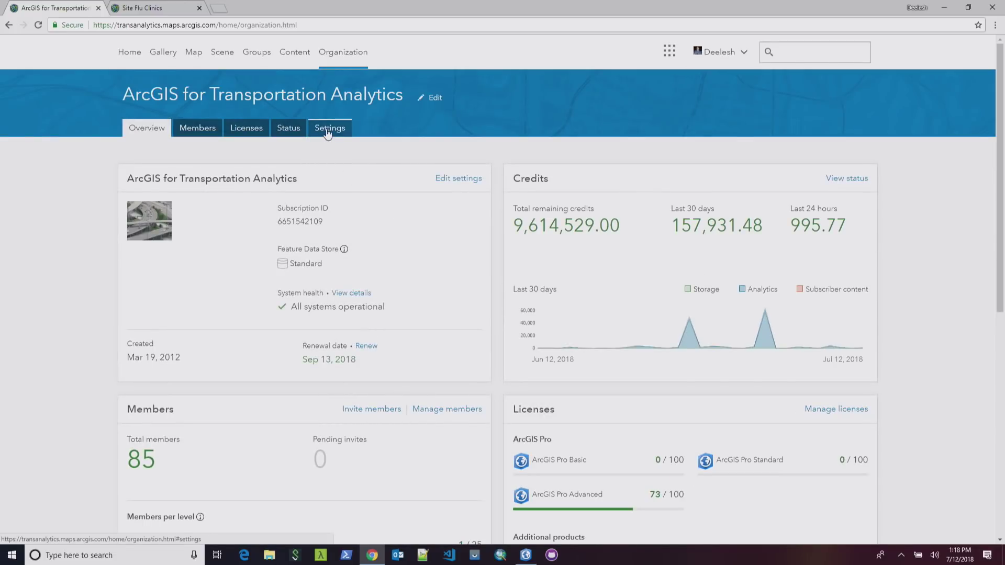
left_click(324, 131)
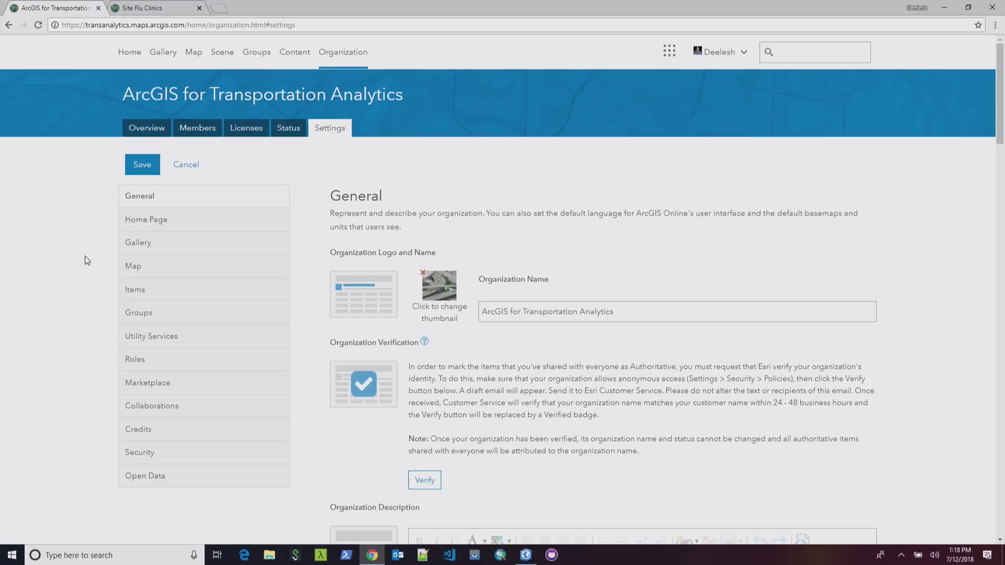
left_click(143, 341)
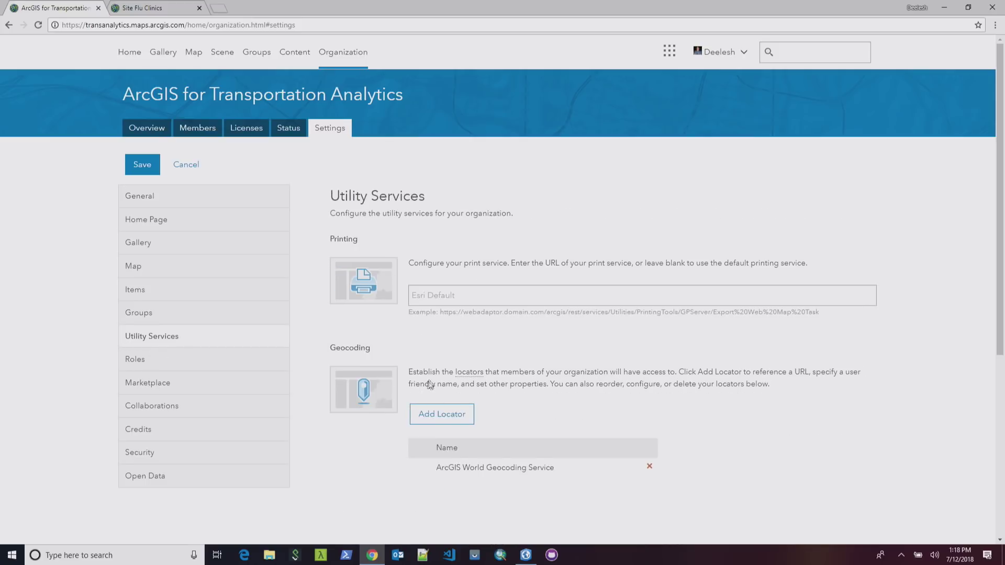
scroll(440, 377, "down", 6)
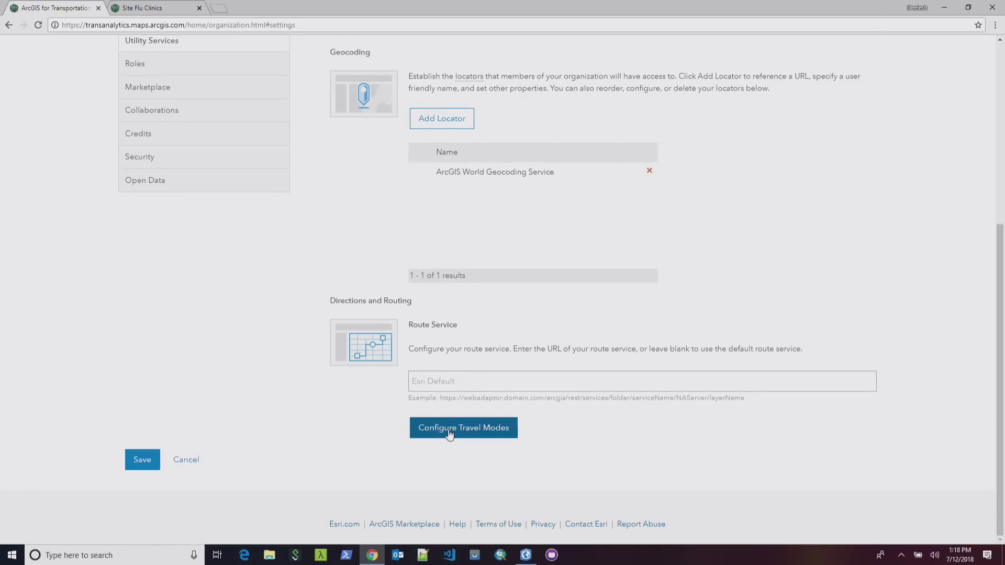
left_click(450, 433)
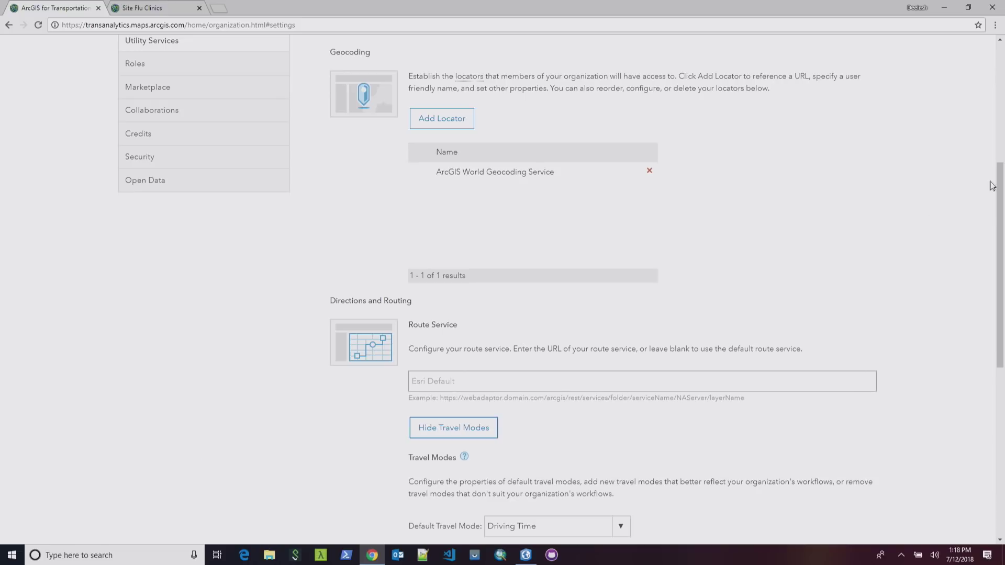
left_click_drag(1000, 184, 1001, 352)
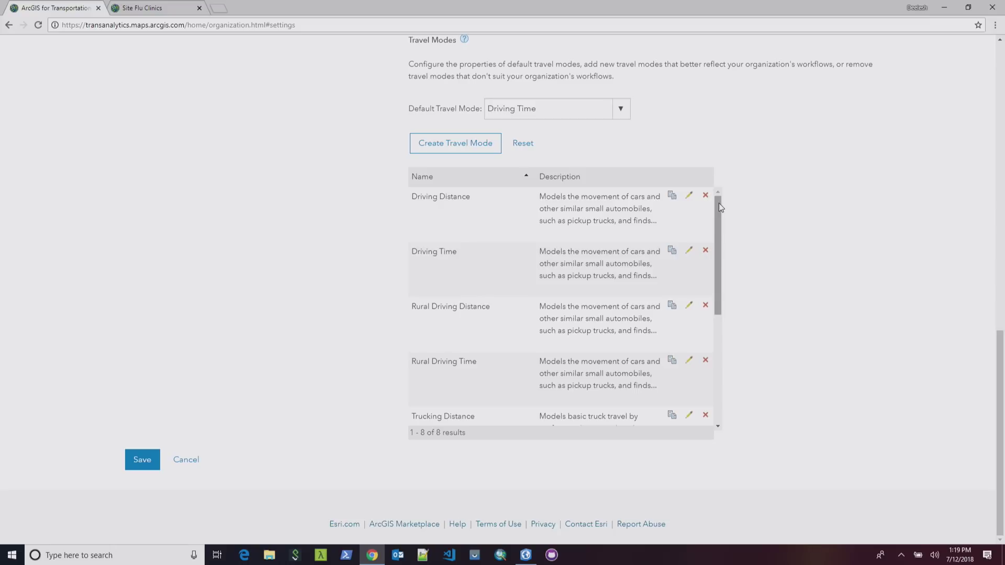
Step: Duplicate the Trucking Time travel mode and name the copy "Trucking Time Tall Trucks"
left_click_drag(718, 203, 722, 312)
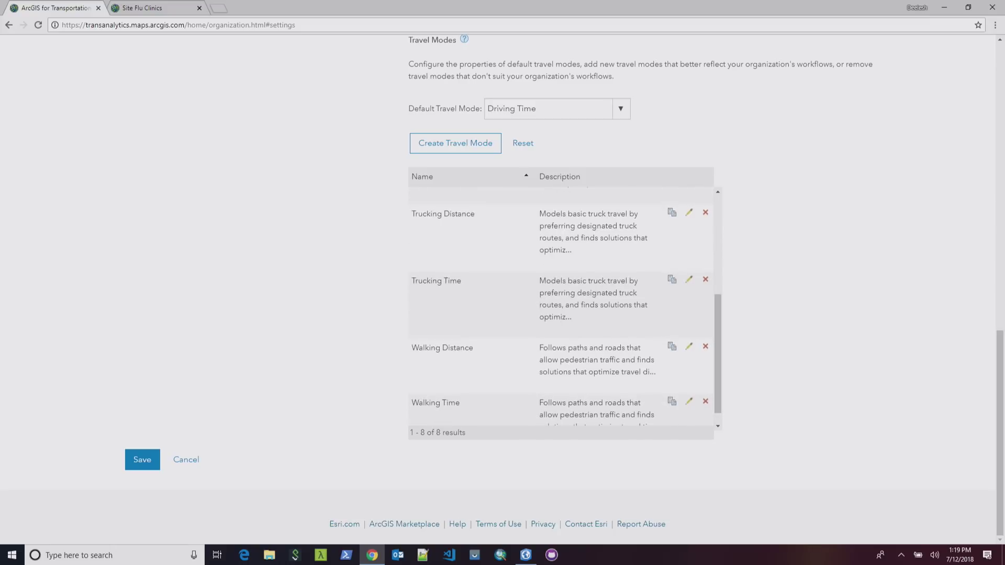
left_click(673, 280)
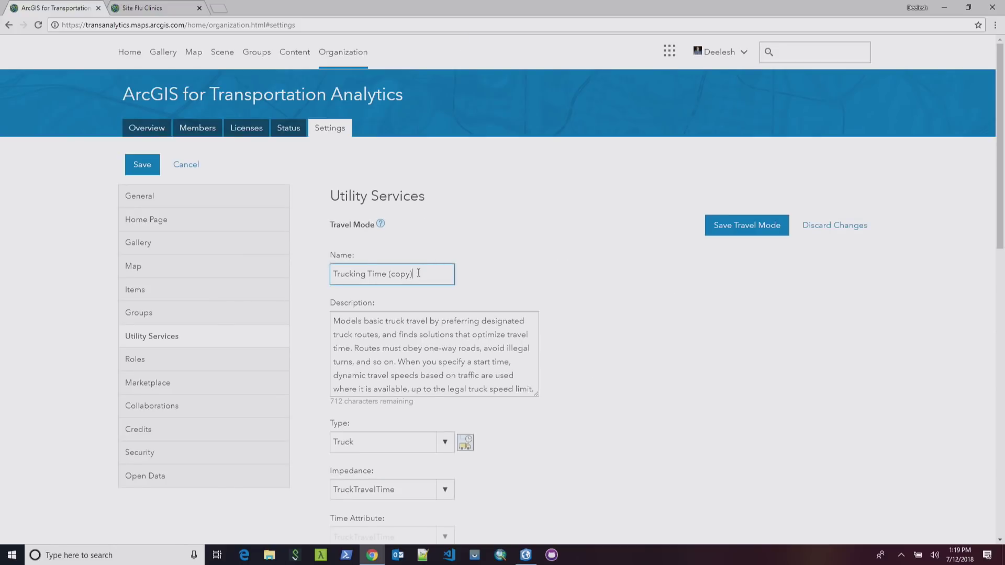
left_click_drag(419, 273, 388, 275)
type("Tall Trucks")
Step: Set the vehicle maximum speed of the TruckTravelTime attribute to 65 km/h
left_click_drag(1001, 164, 484, 191)
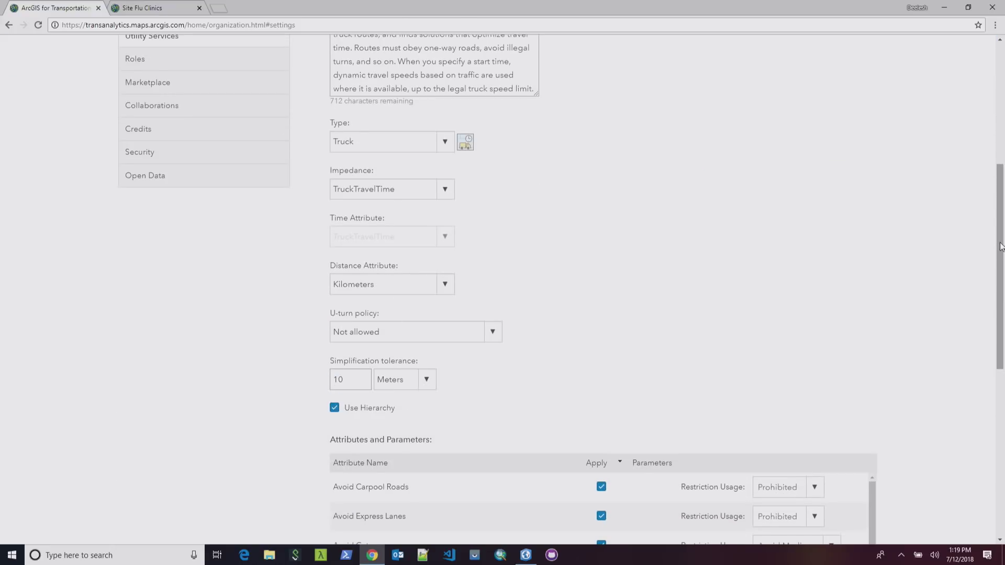
left_click_drag(1001, 250, 1001, 361)
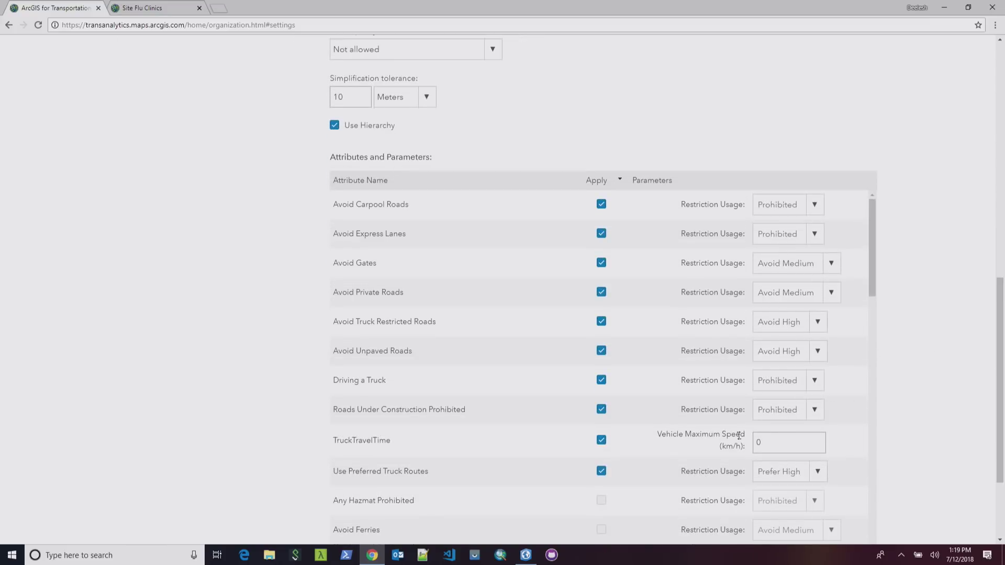
double_click(767, 440)
type("65")
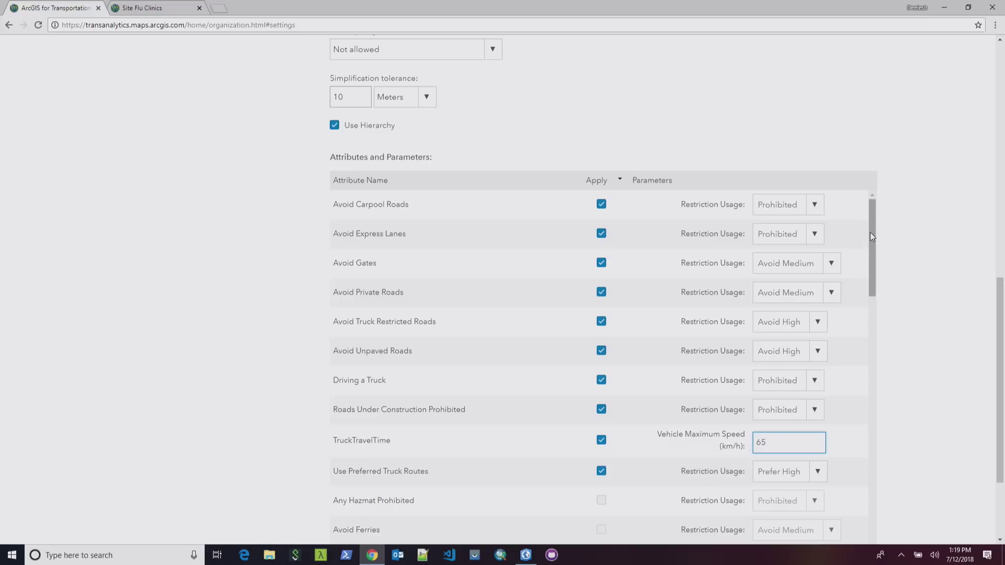
Step: Apply the Height Restriction attribute to the travel mode with a vehicle height of 5 meters
left_click_drag(870, 232, 869, 391)
left_click(601, 288)
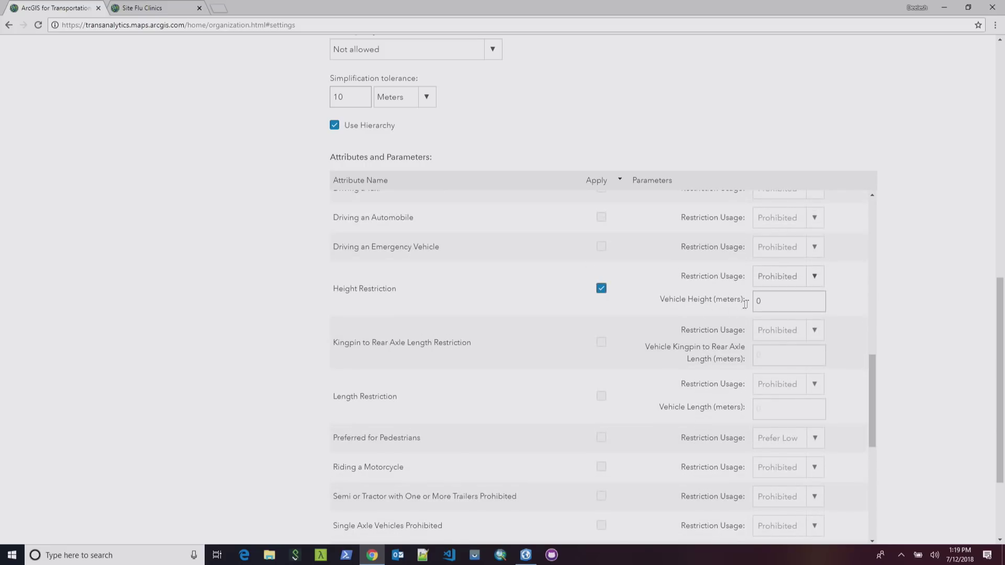
left_click(774, 302)
double_click(759, 301)
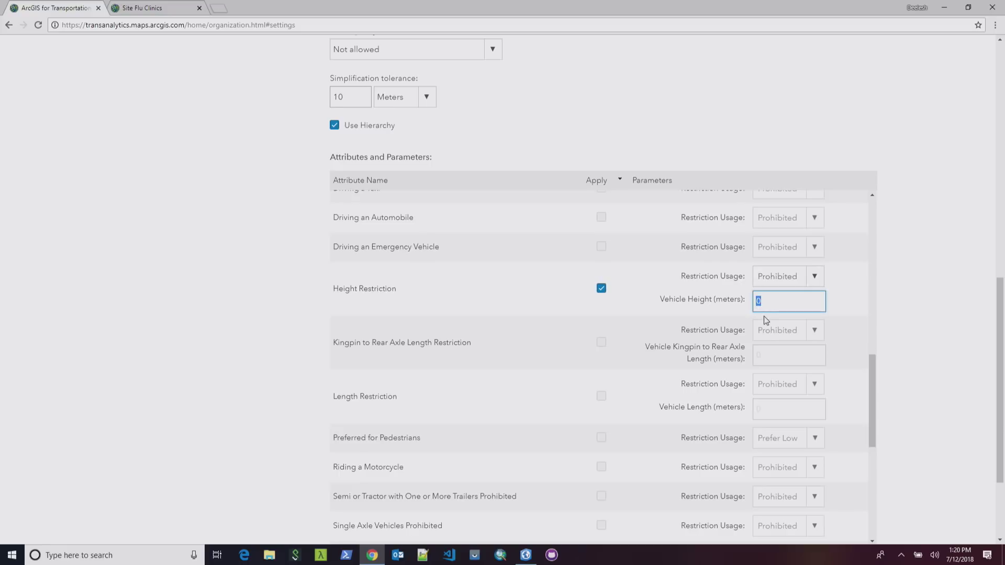
type("5")
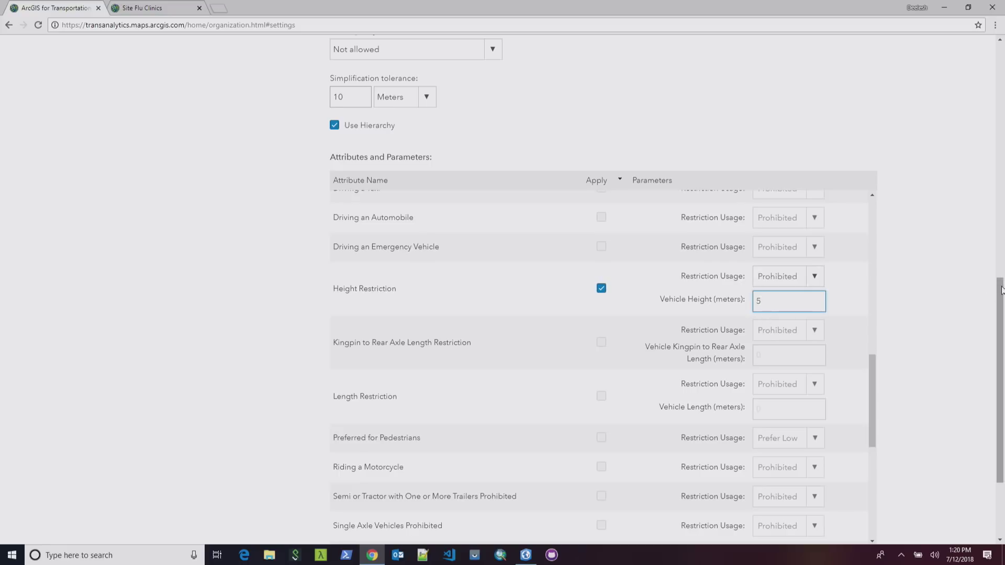
Step: Save the new travel mode and save the organization's Utility Services settings
left_click_drag(1001, 290, 1002, 343)
left_click(737, 452)
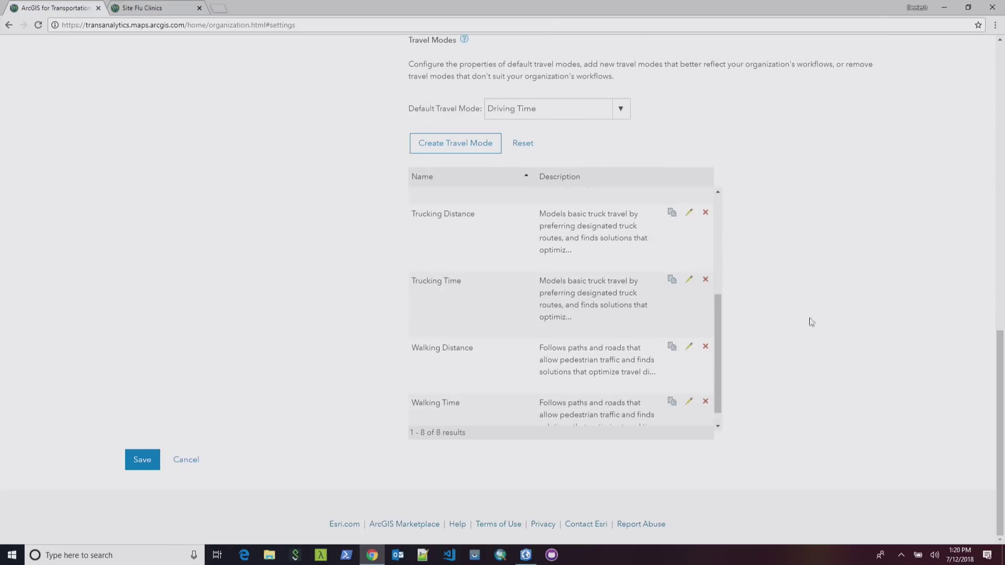
left_click(142, 459)
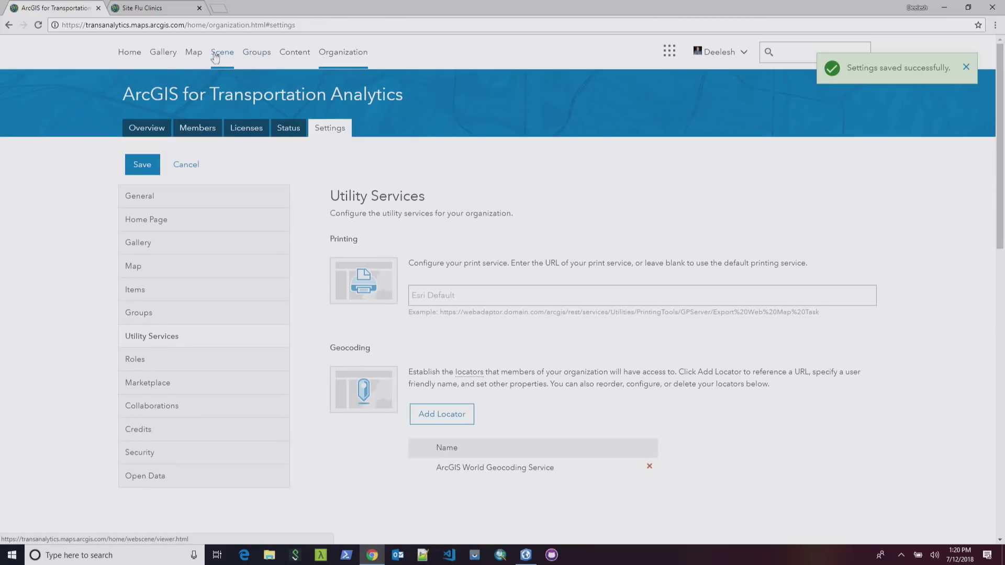
Step: Return to the map and open directions with the Trucking Time Tall Trucks travel mode selected
left_click(193, 56)
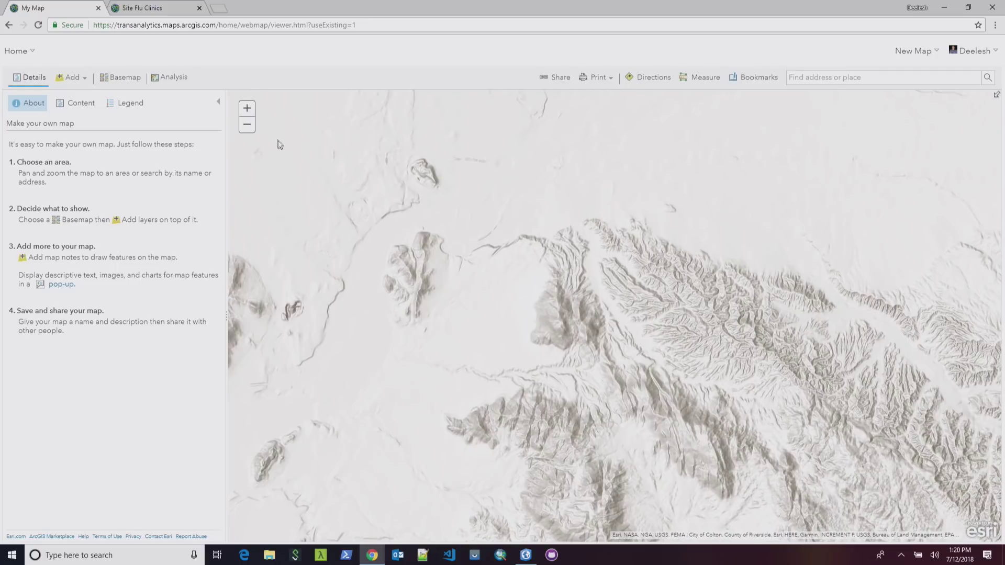
left_click(640, 85)
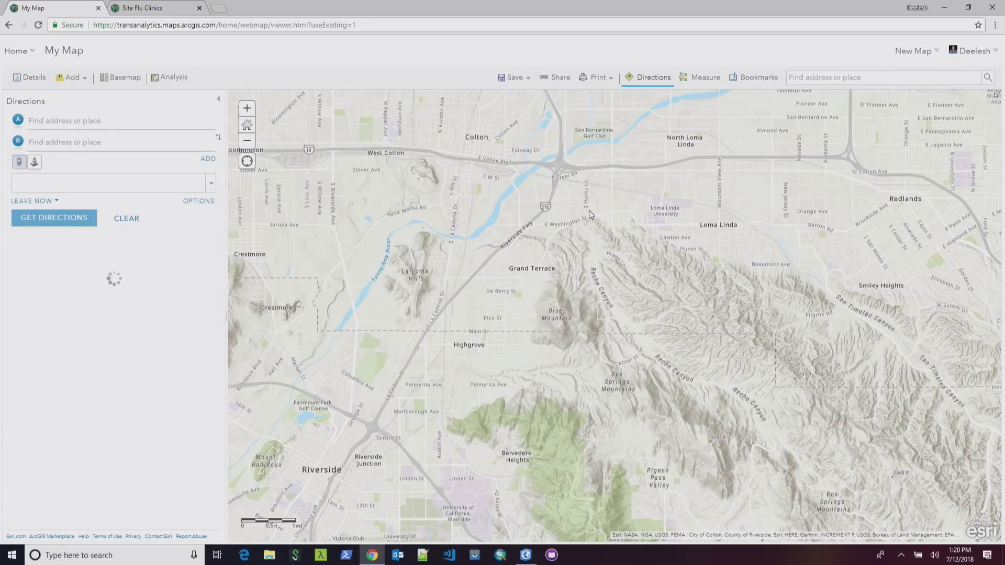
left_click(211, 184)
mouse_move(112, 291)
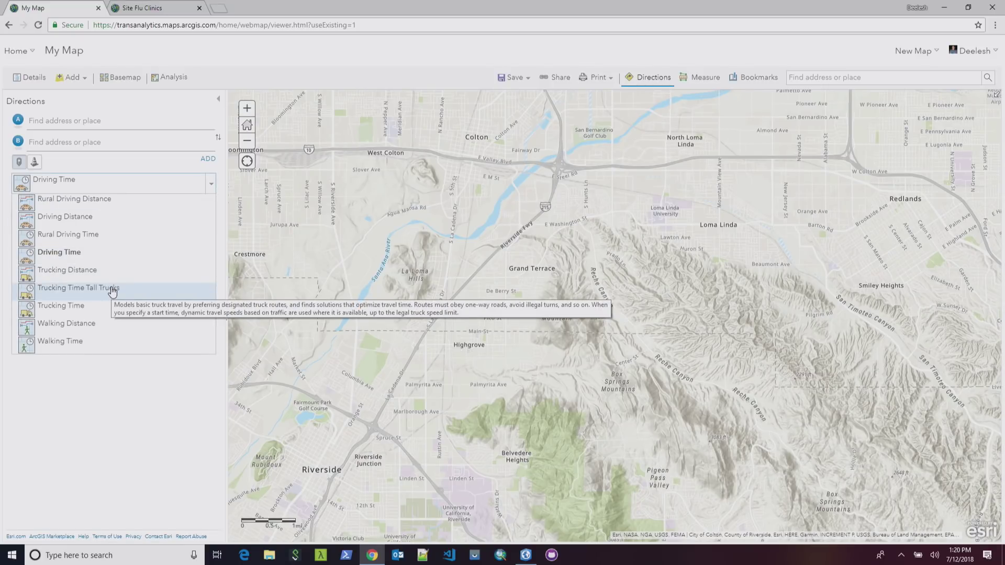
left_click(111, 292)
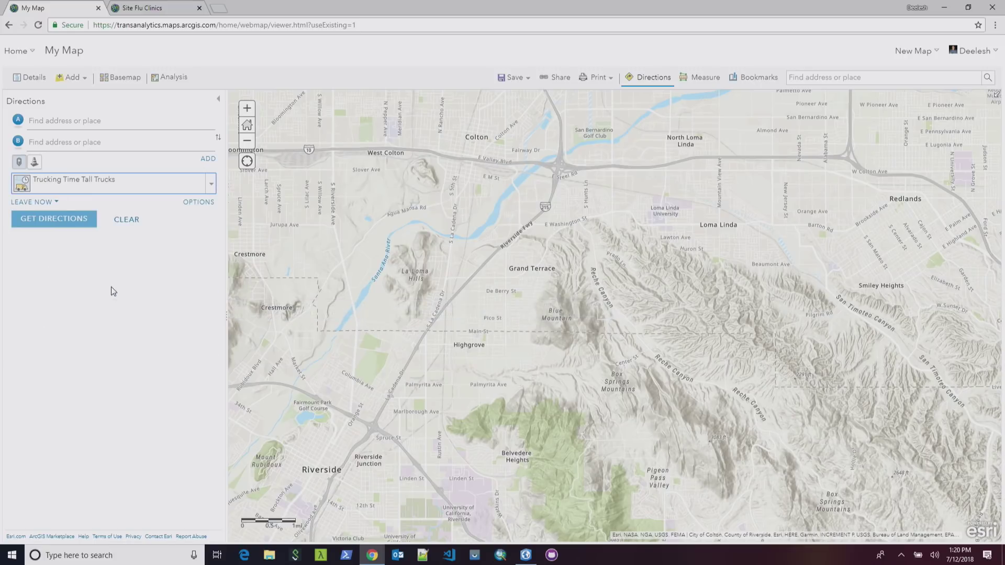
Step: Get tall-truck directions from Redlands, CA, USA to Riverside, CA, USA
left_click(115, 121)
type("Redl")
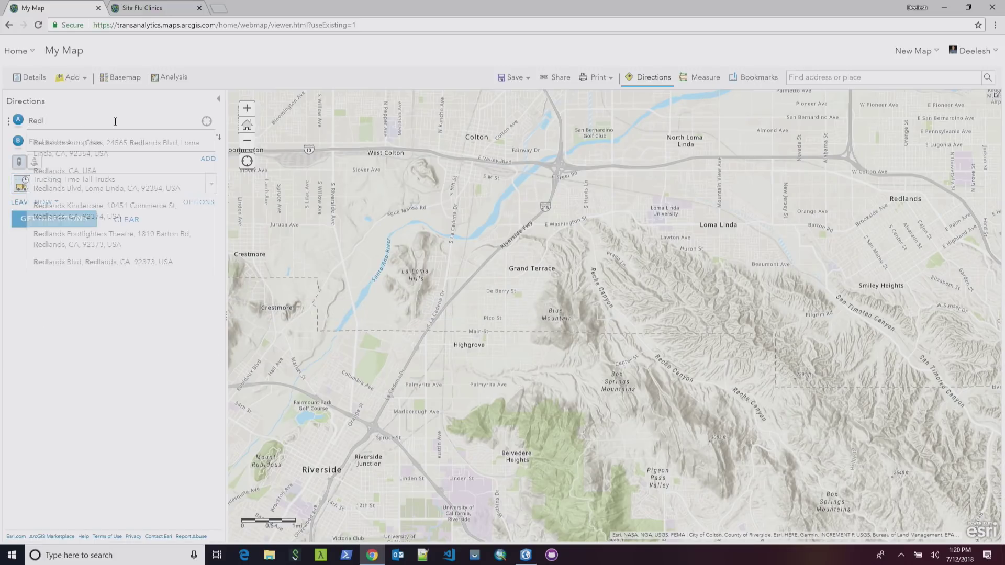
left_click(79, 171)
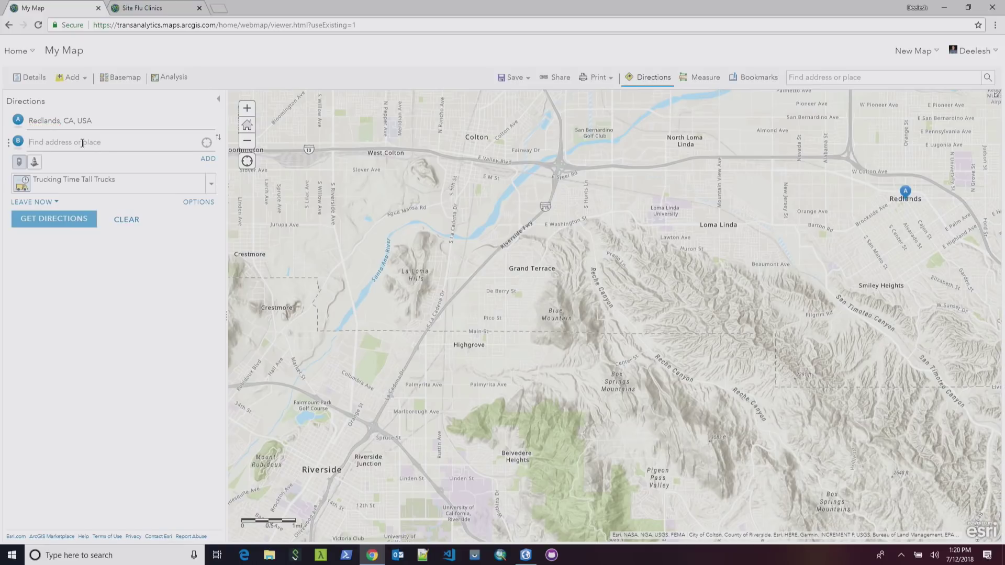
type("River")
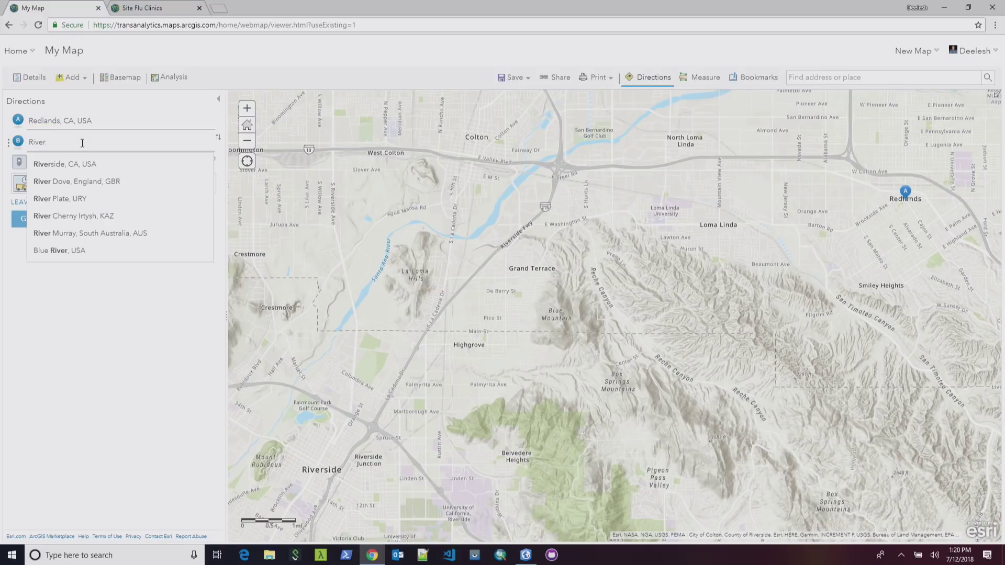
left_click(80, 163)
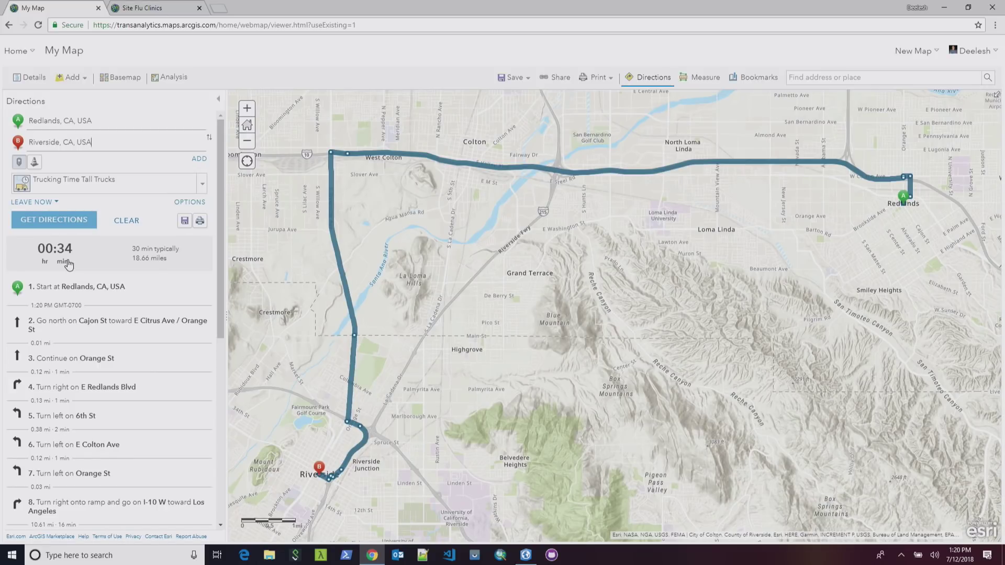
Step: Recalculate the Redlands to Riverside route with the standard Trucking Time travel mode for comparison
left_click(105, 187)
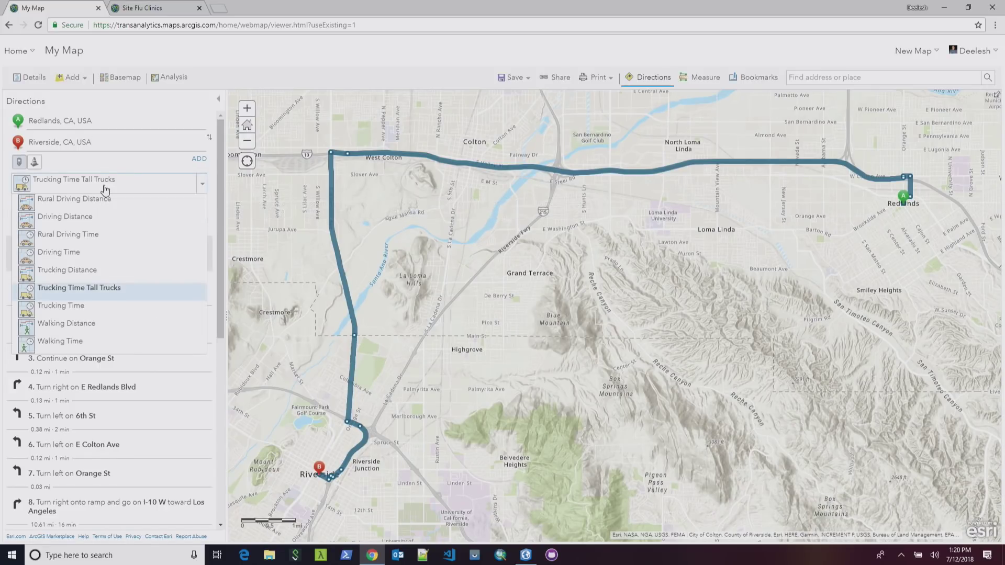
left_click(65, 306)
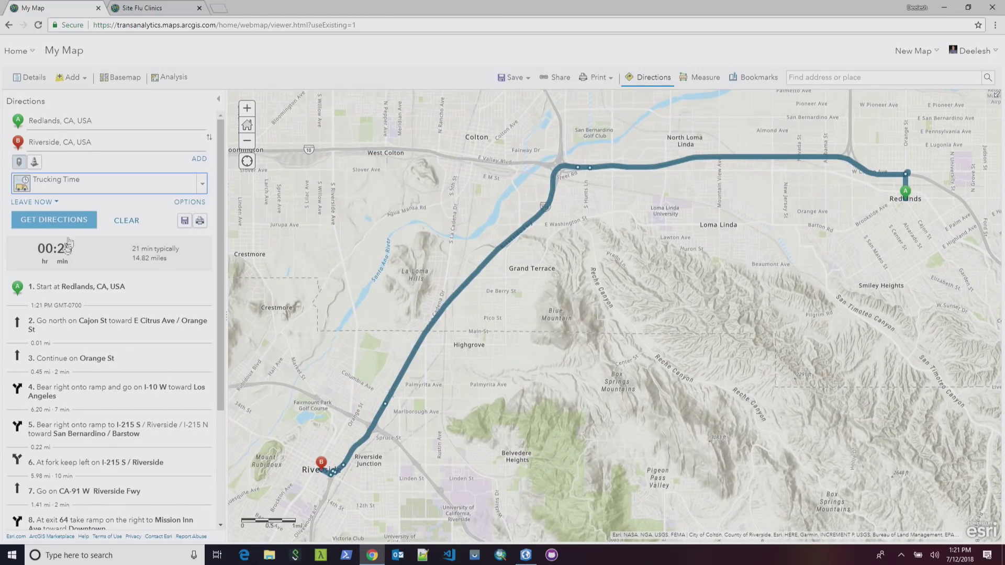
Step: Recalculate the Redlands to Riverside route with the Trucking Time Tall Trucks travel mode
left_click(71, 187)
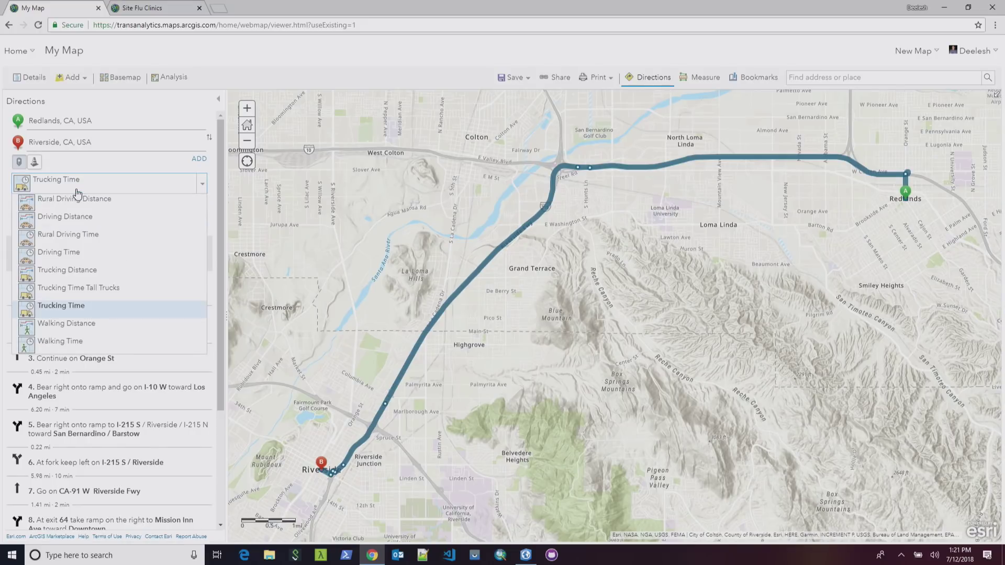
left_click(77, 289)
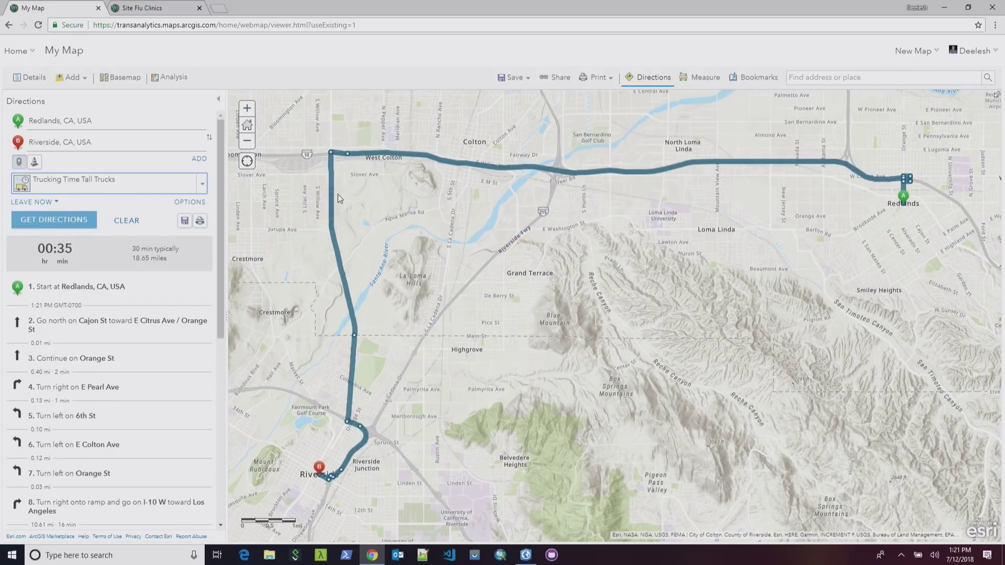
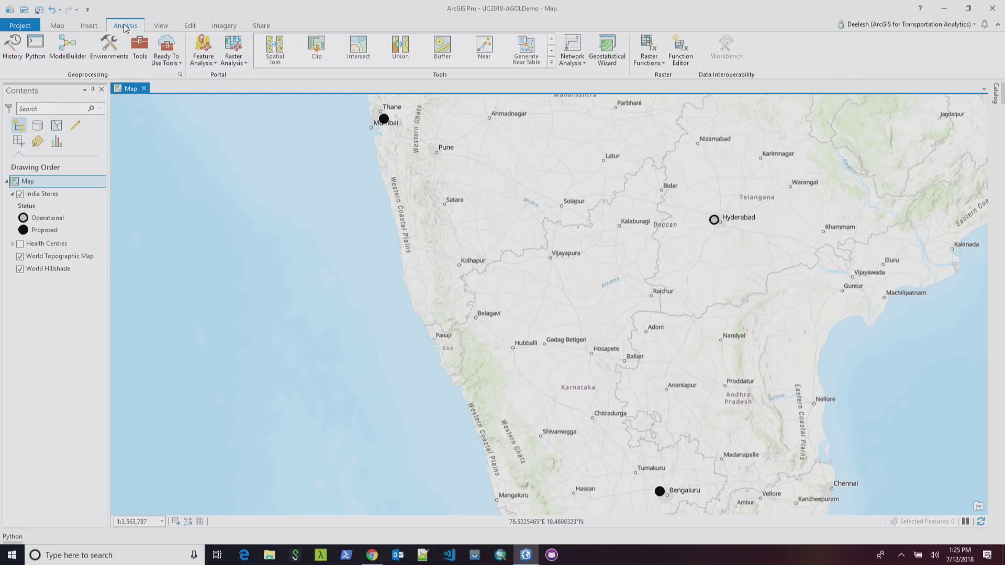
Step: Switch to ArcGIS Pro and create a Service Area network analysis layer using the ArcGIS Online network data source
left_click(584, 63)
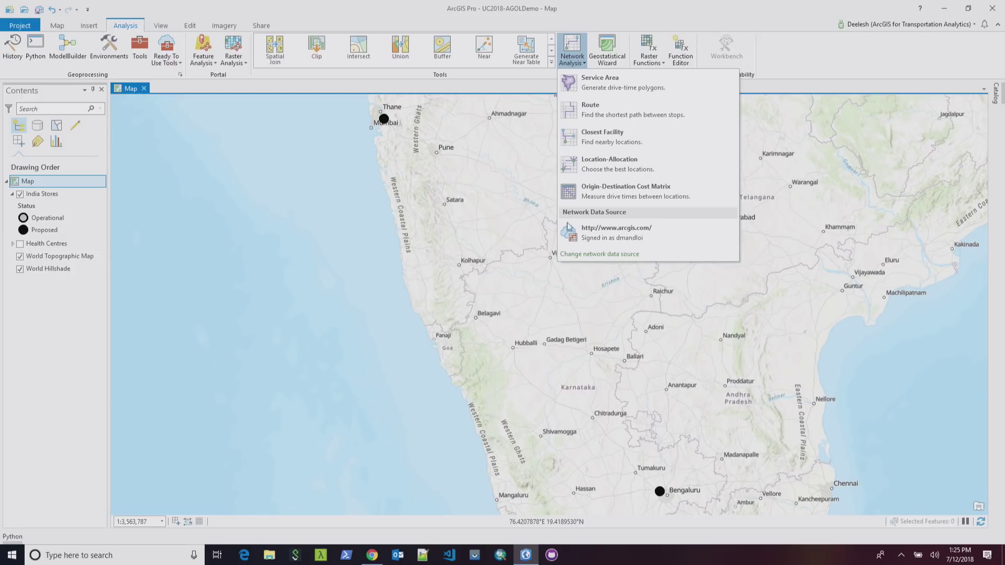
mouse_move(567, 229)
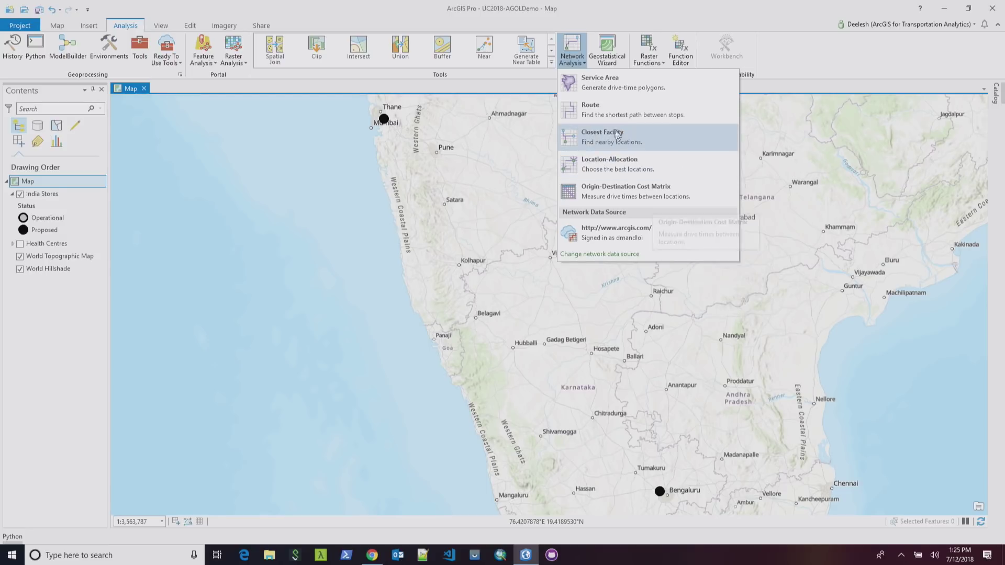
left_click(611, 94)
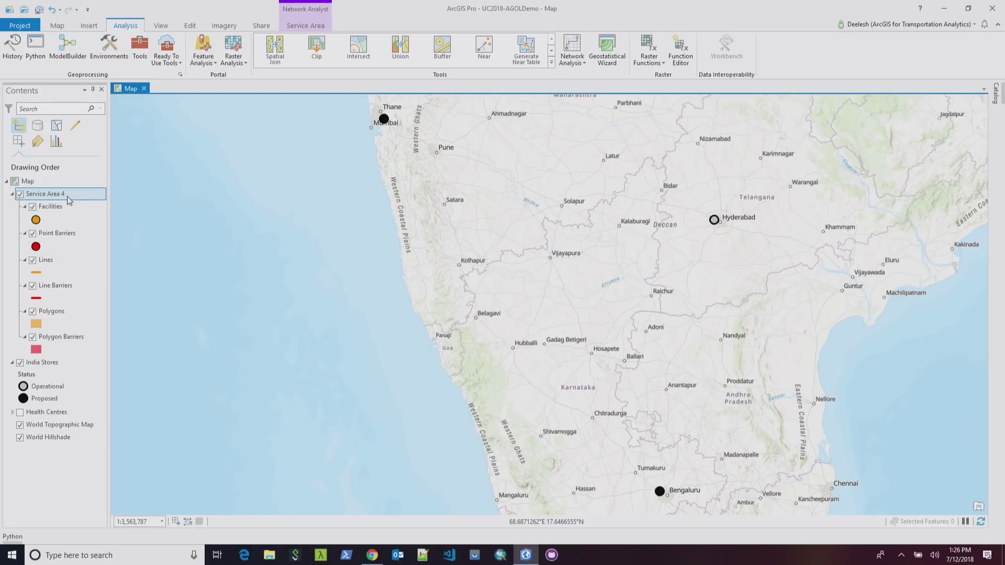
Step: Import the India Stores layer as facilities of the new service area
left_click(309, 26)
left_click(49, 53)
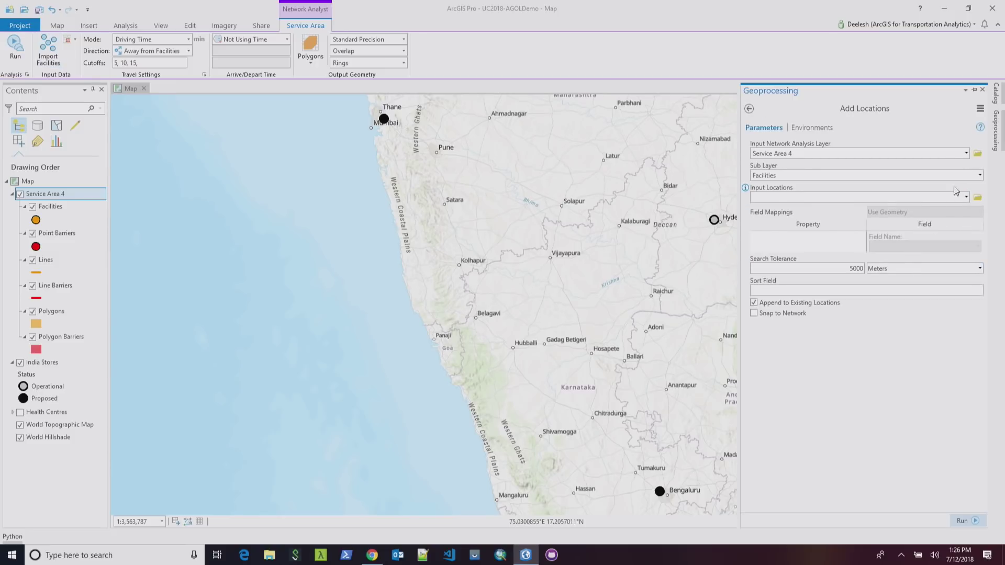
left_click(967, 197)
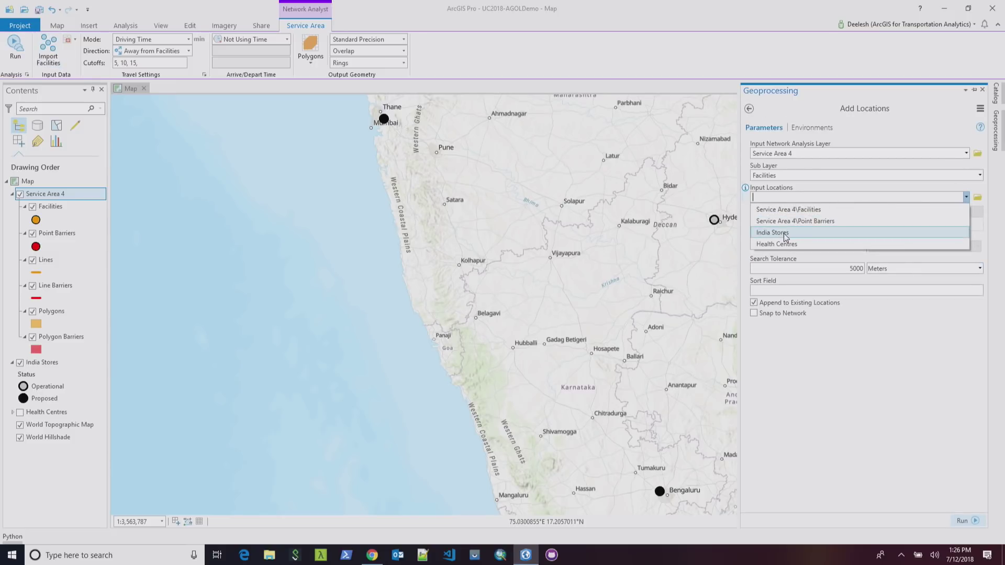
left_click(786, 233)
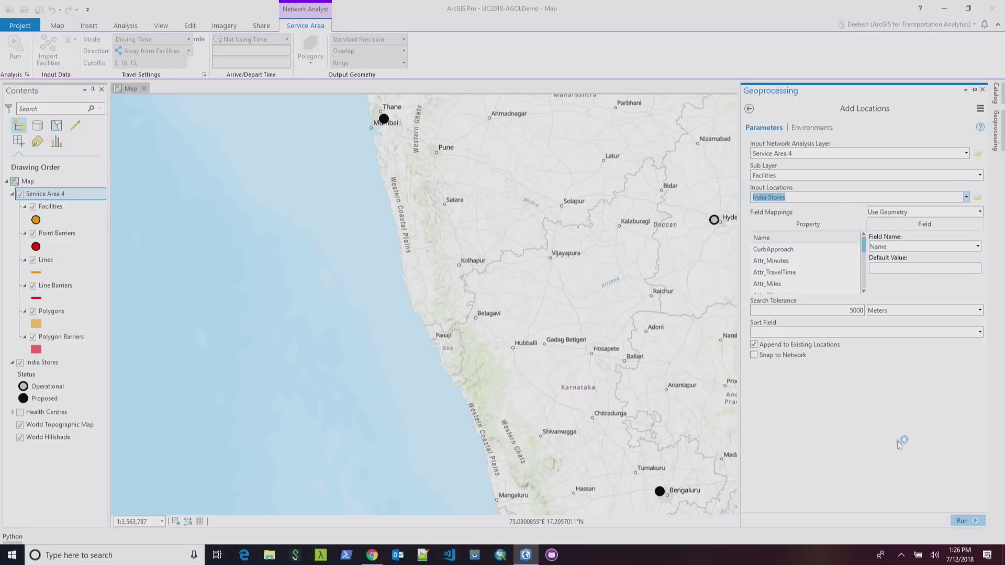
left_click(961, 521)
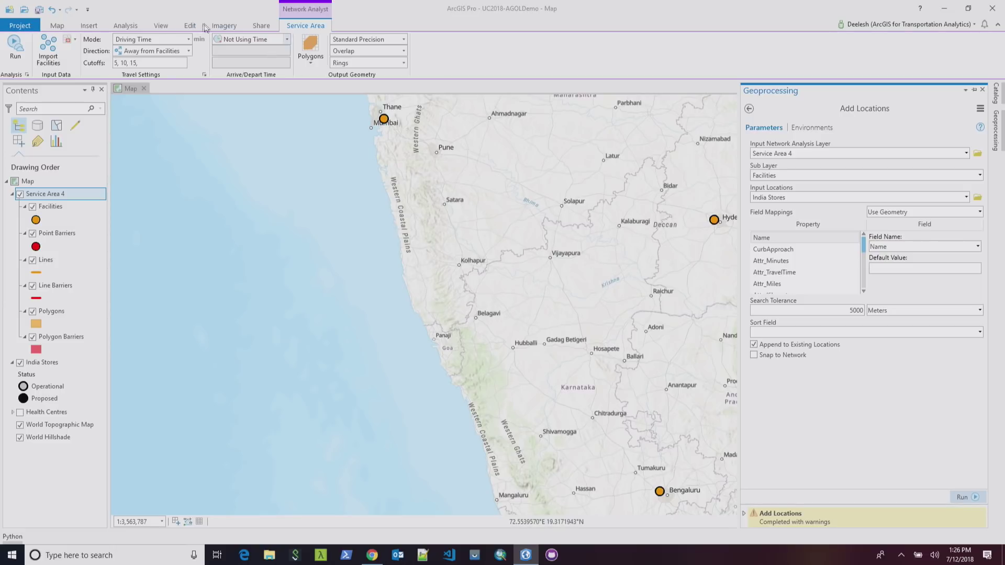
Step: Set the service area cutoffs to 15, 30, 45 and 60 minutes and solve the analysis
left_click(144, 63)
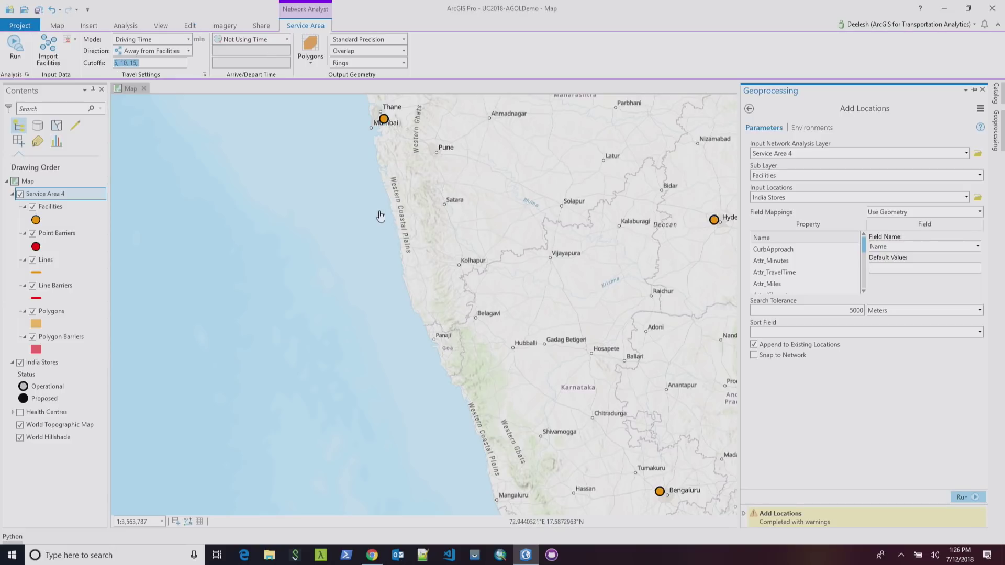
type("15, 30, 45, 60")
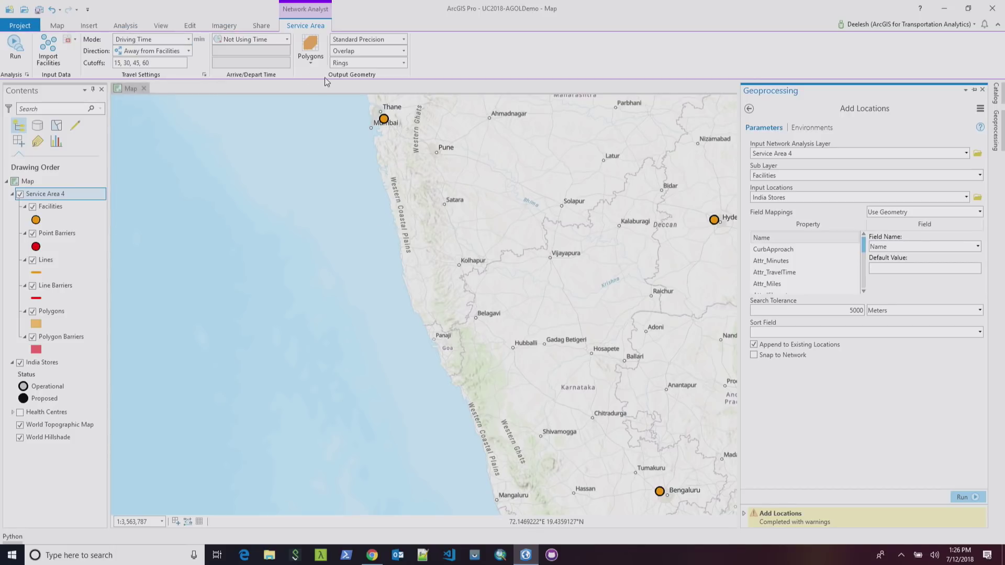
left_click(15, 57)
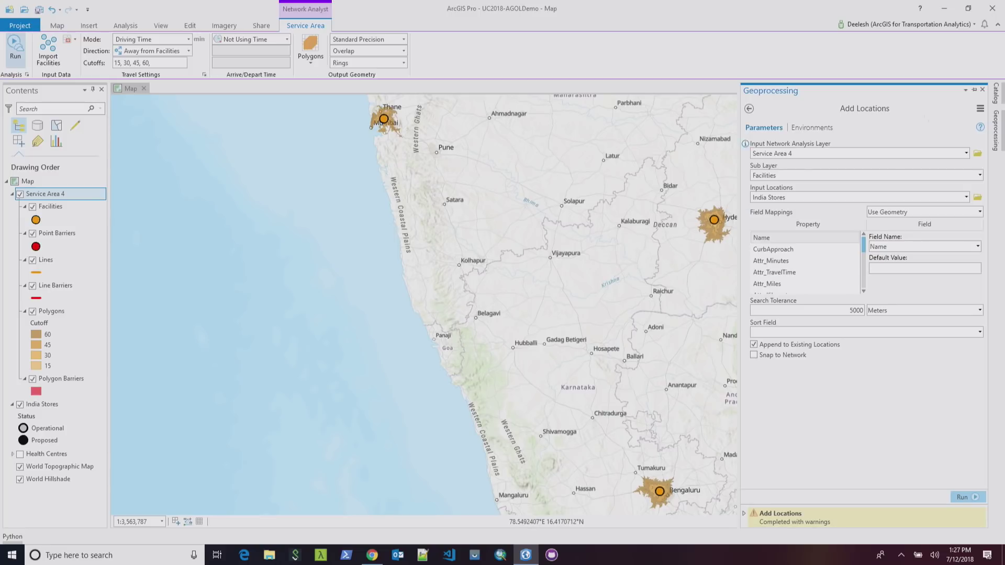
left_click(982, 91)
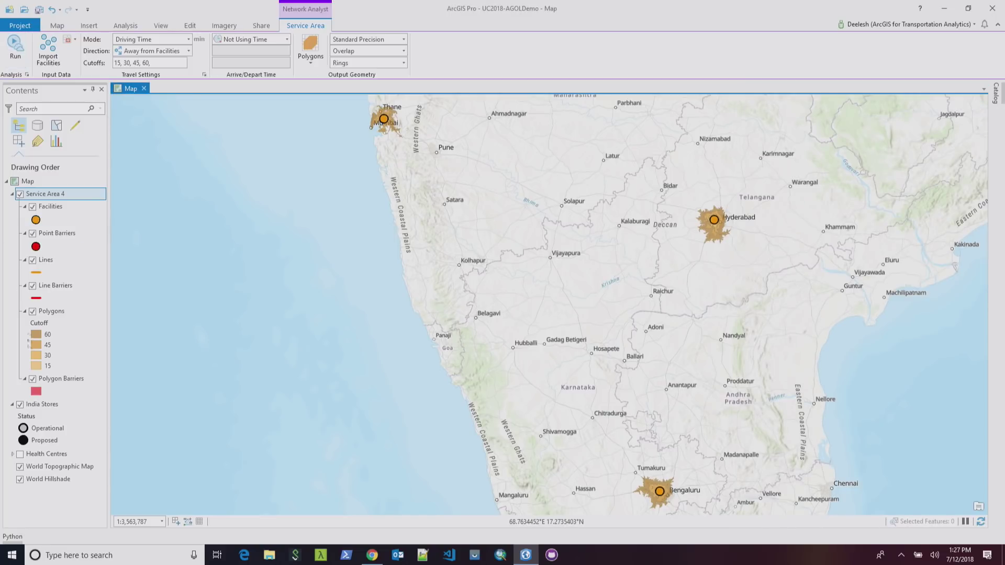
Step: Briefly display the Health Centres layer and hide it again, leaving India Stores hidden too, to inspect the service area around Hyderabad
left_click(20, 455)
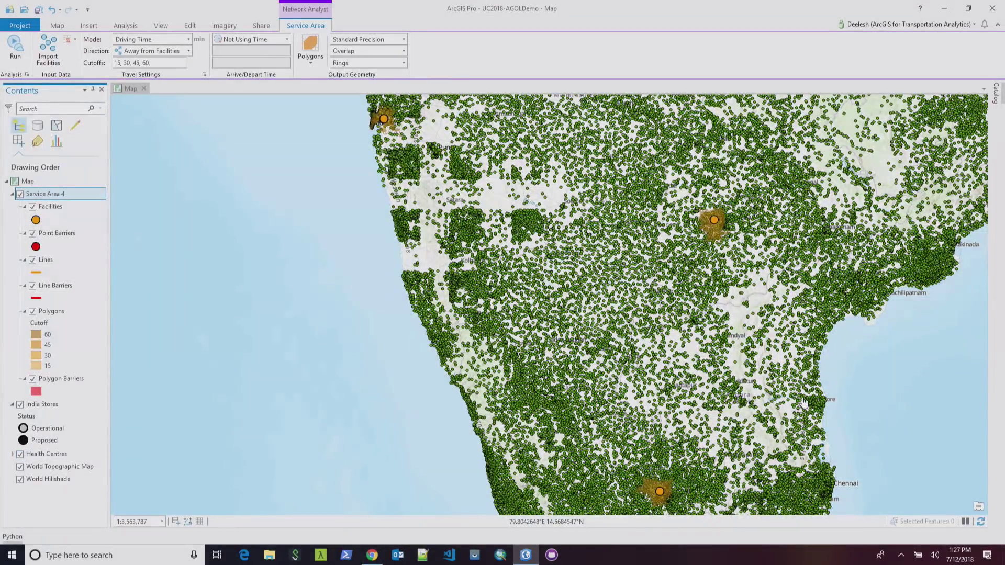
left_click(20, 404)
left_click(20, 407)
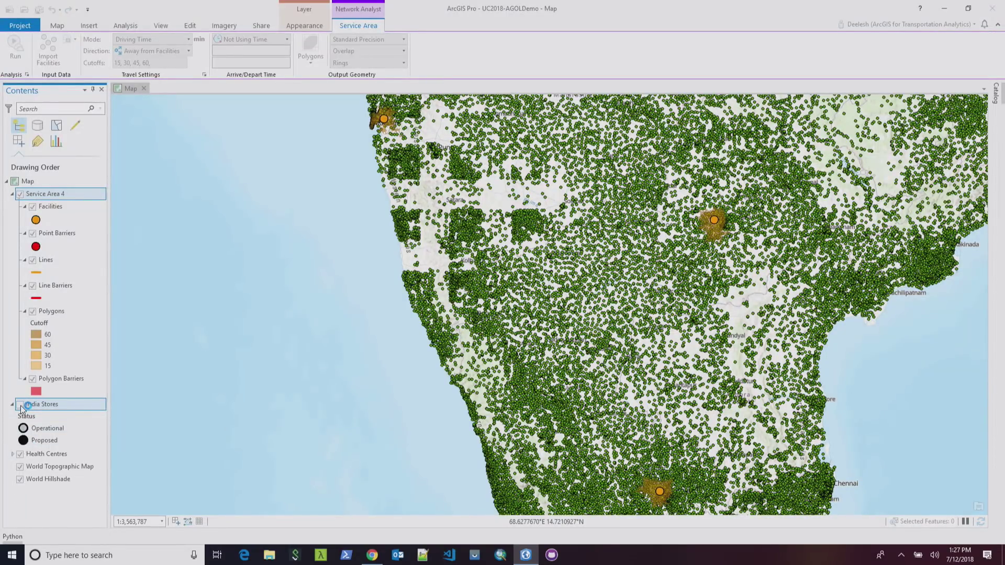
left_click(20, 454)
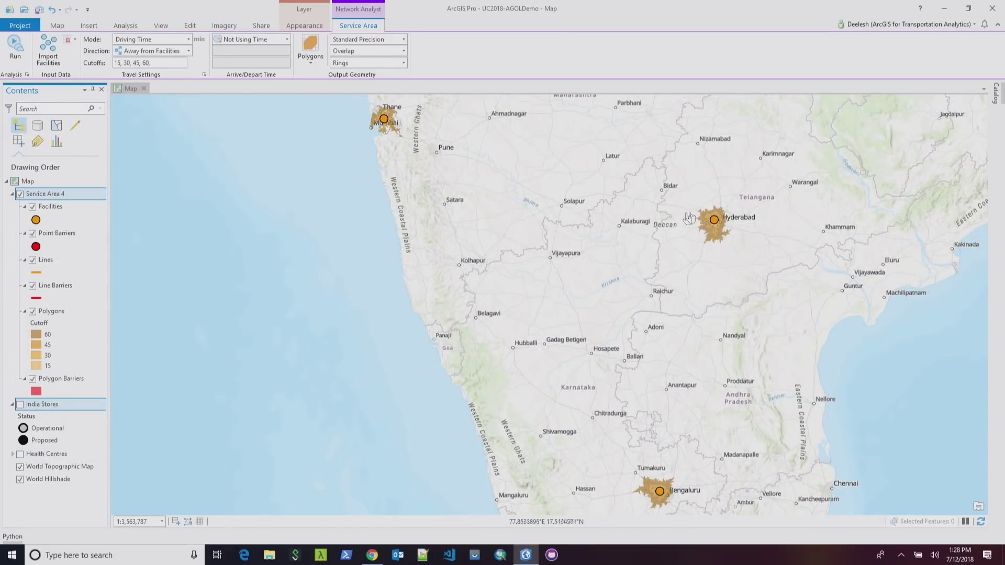
scroll(733, 237, "up", 4)
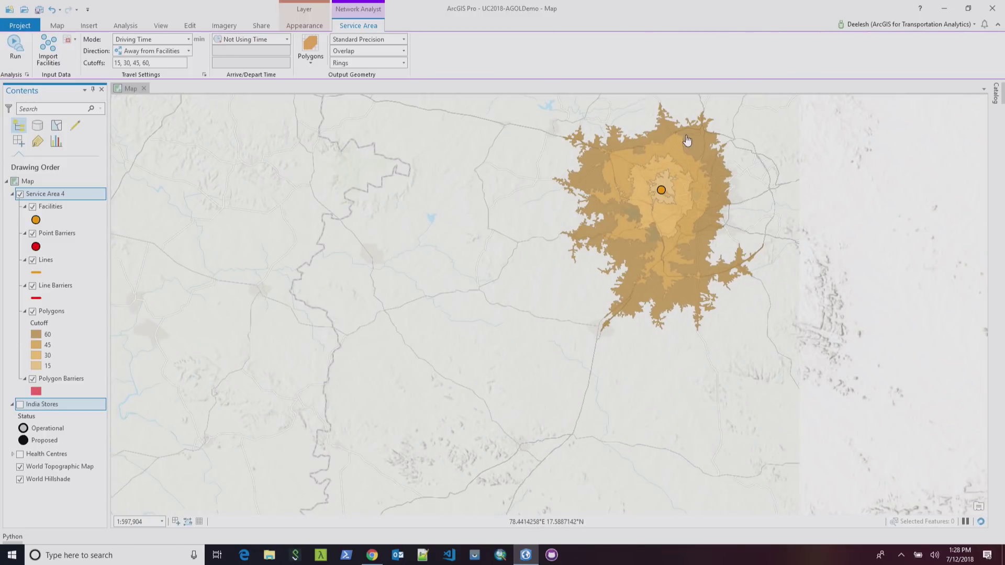
Step: Open the Health Center Counts model from UC2018-AGOLDemo.tbx for editing and examine its Spatial Join and Join Field workflow
left_click(997, 93)
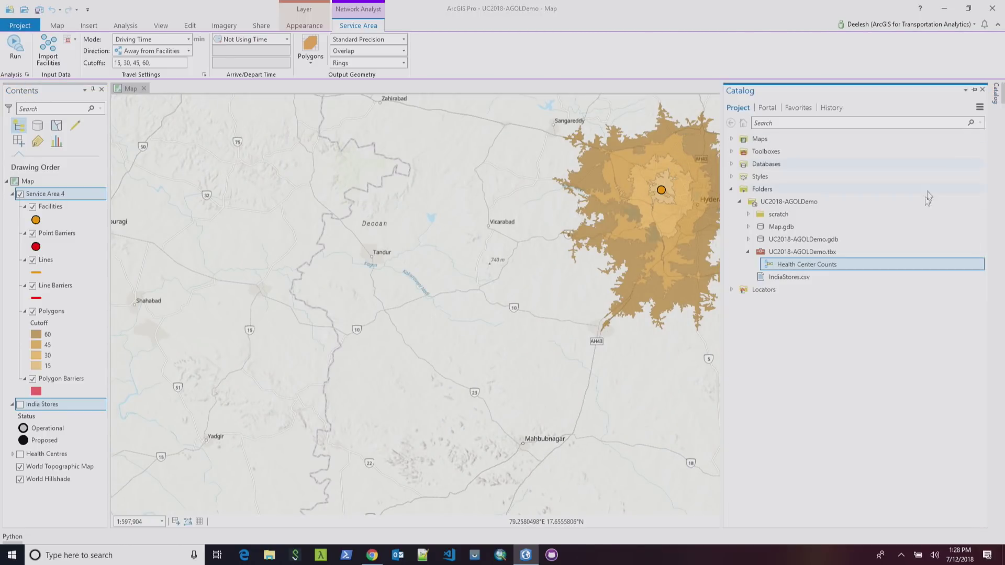
right_click(798, 264)
left_click(819, 282)
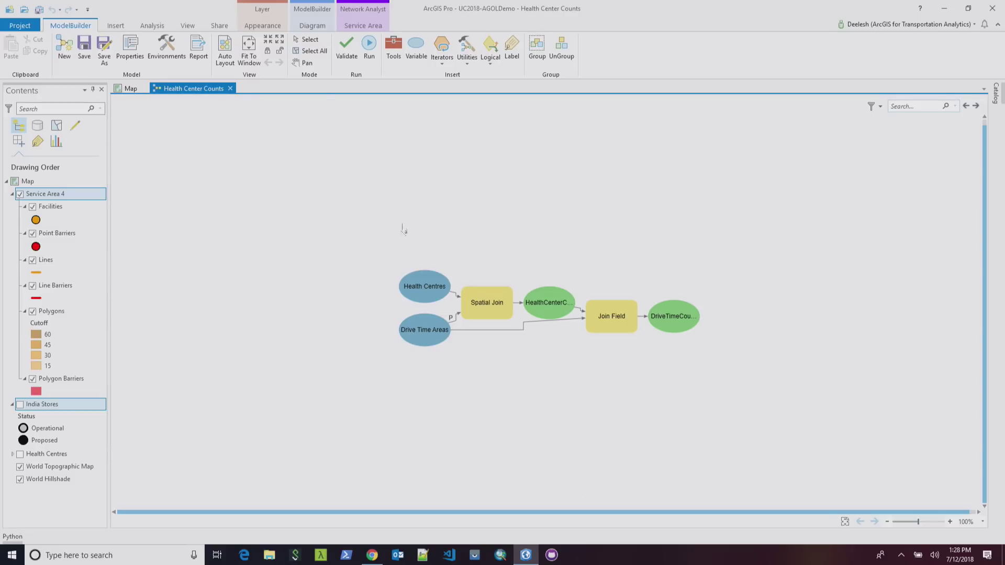
left_click_drag(389, 245, 829, 432)
scroll(663, 367, "up", 3)
left_click(639, 404)
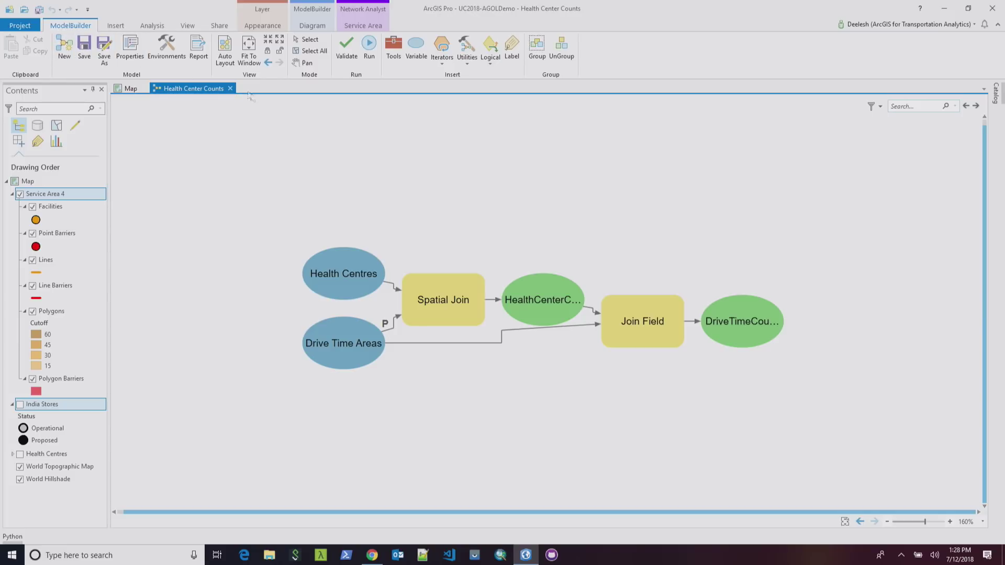
Step: Run the Health Center Counts model and close it without saving changes
left_click(373, 56)
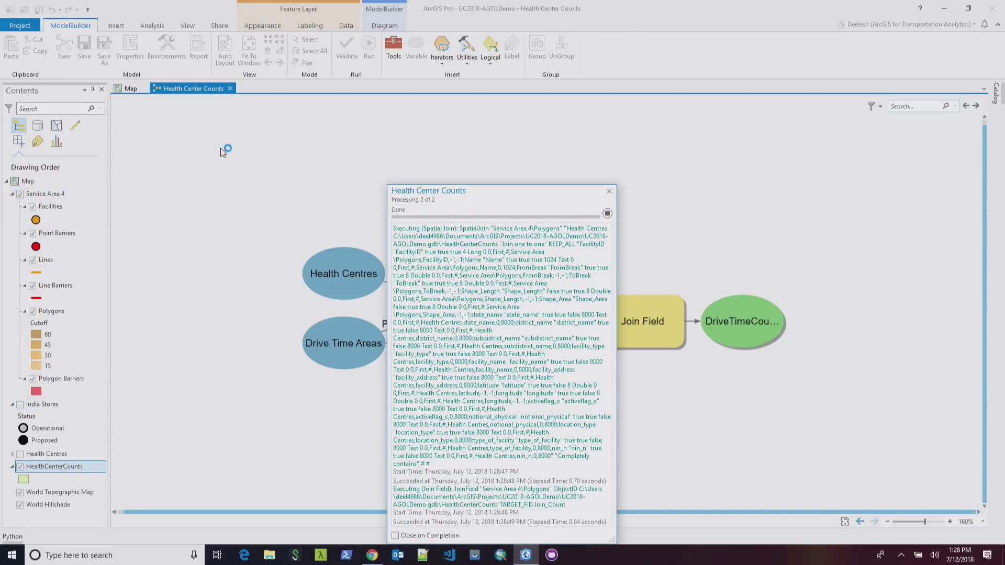
left_click(609, 191)
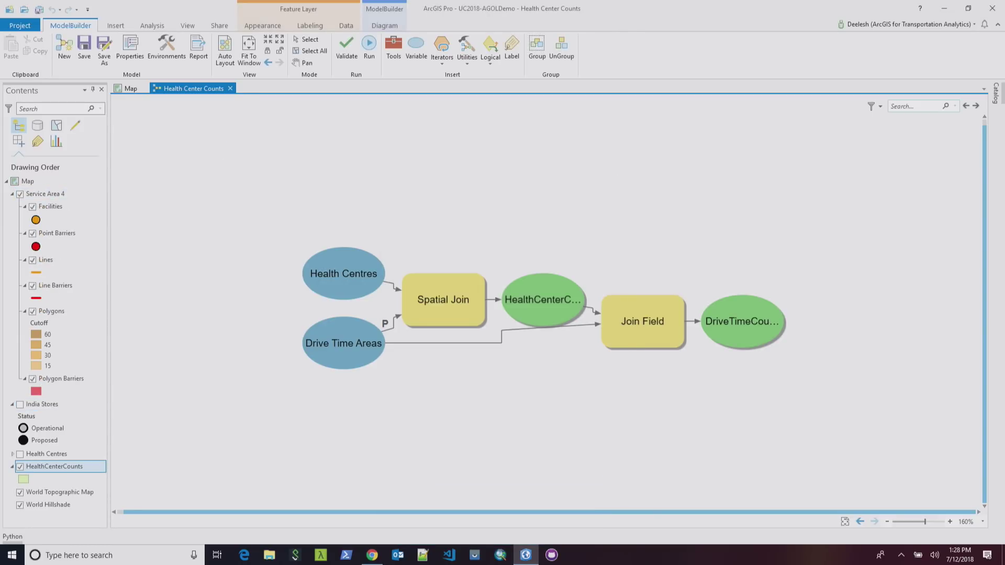
left_click(230, 89)
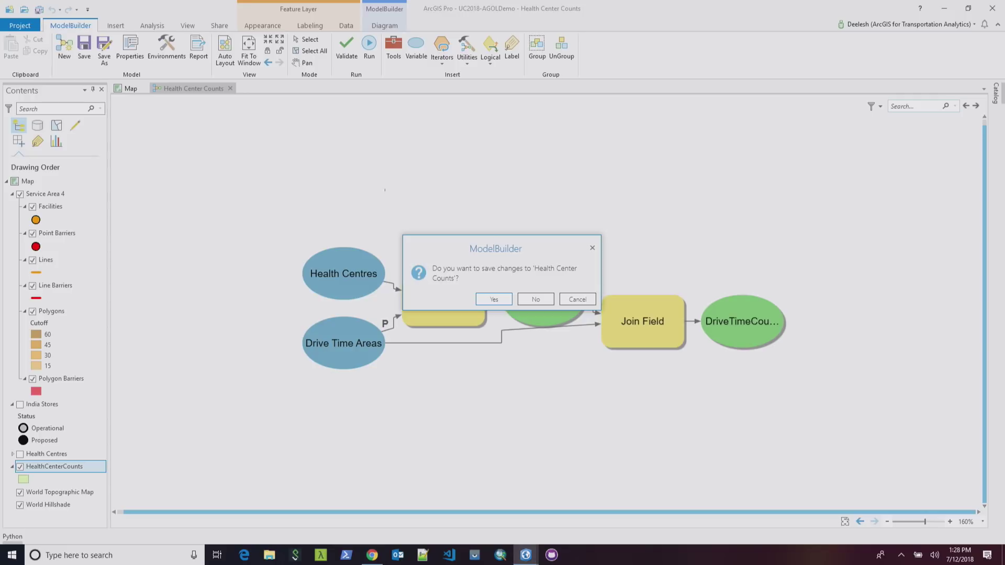
left_click(535, 297)
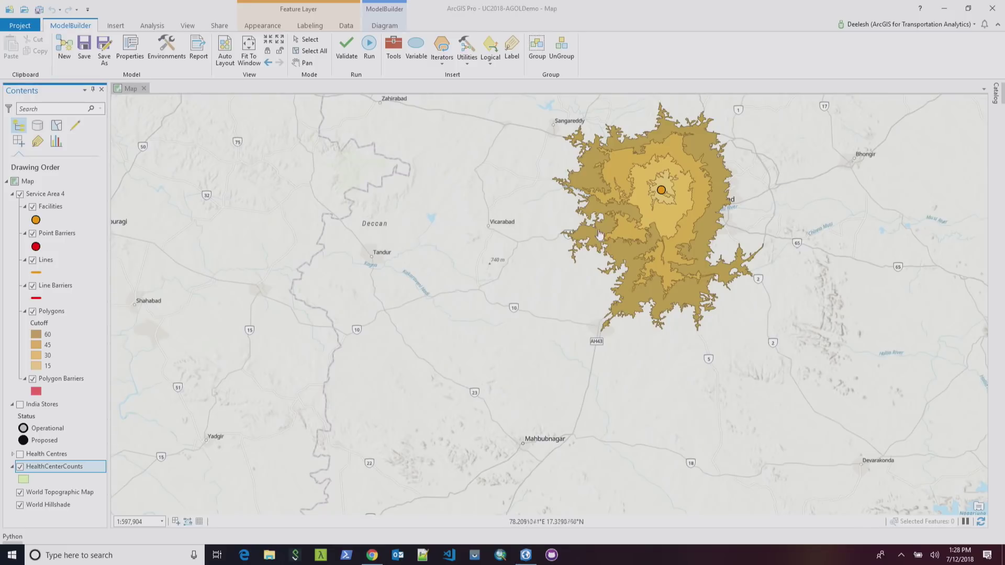
Step: Open the attribute table of the service area Polygons and create a bar chart from that layer
right_click(48, 312)
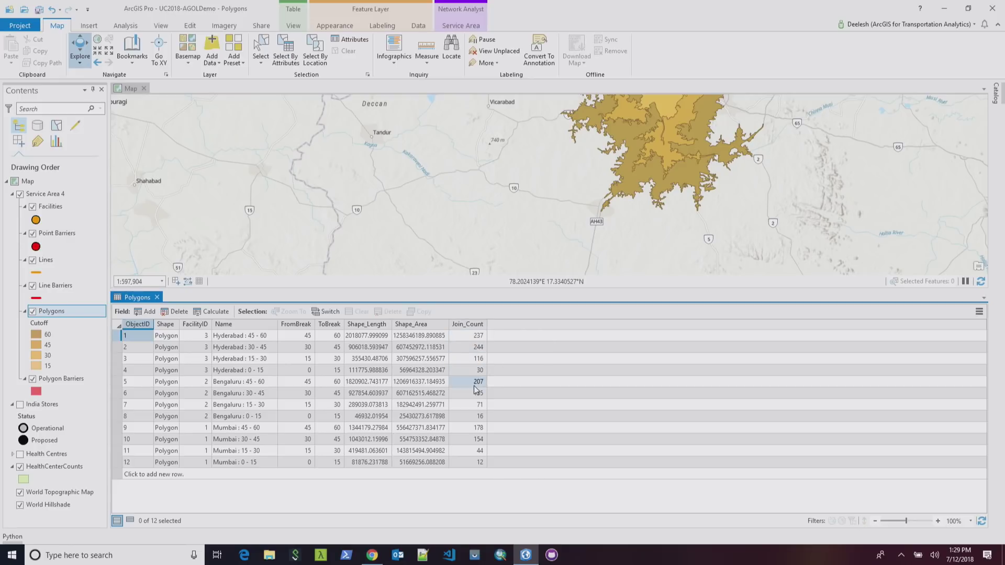
right_click(48, 313)
mouse_move(137, 108)
left_click(174, 108)
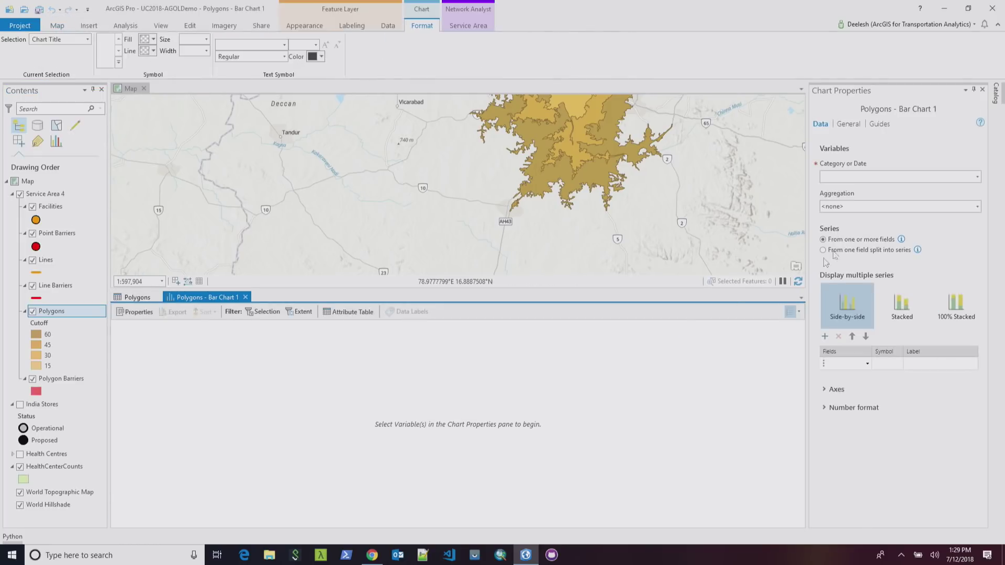
Step: Configure the bar chart with Name as category, no aggregation and Join_Count as the plotted field
left_click(977, 178)
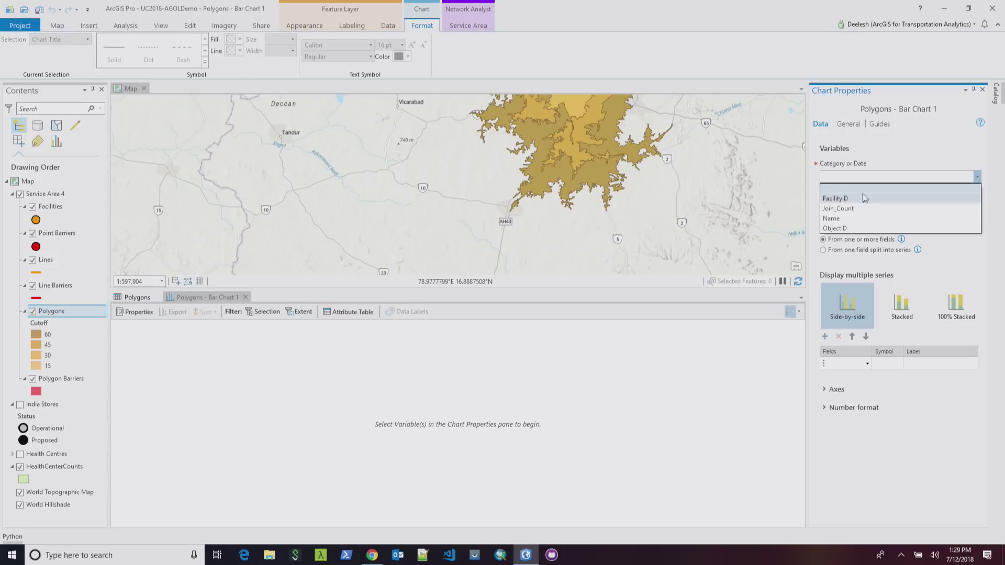
left_click(836, 219)
left_click(890, 209)
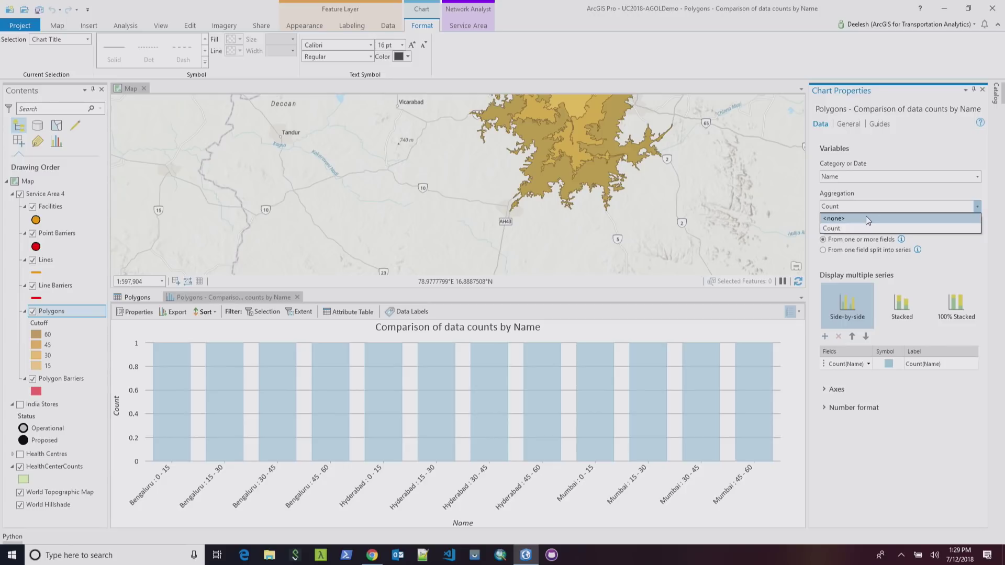
left_click(869, 219)
left_click(869, 364)
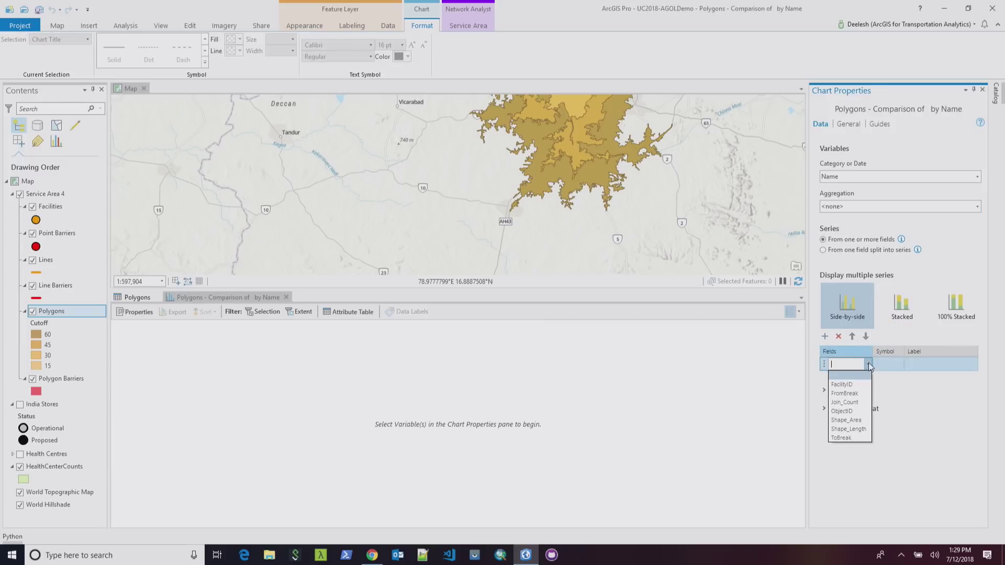
left_click(844, 402)
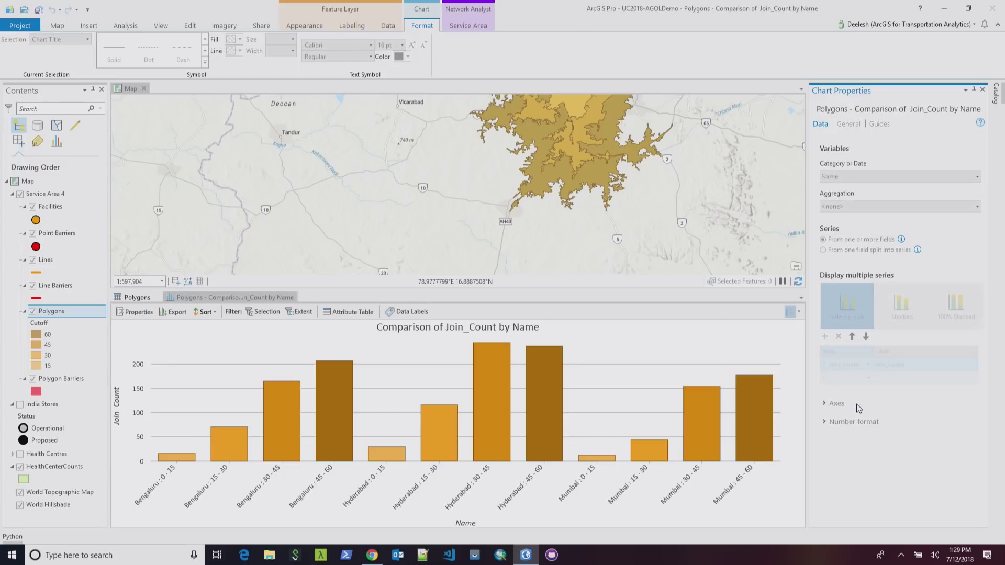
left_click(891, 368)
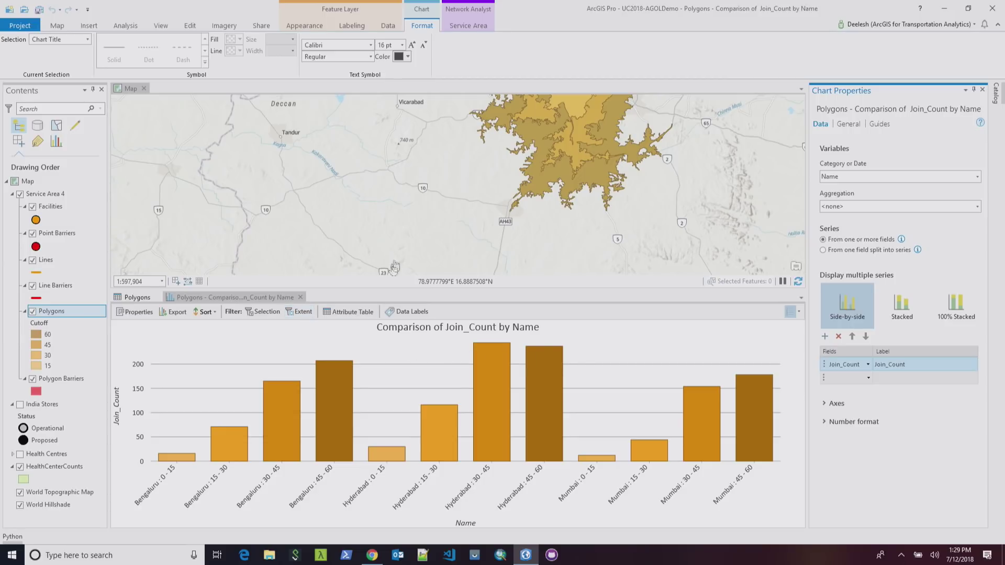
Step: Filter the bar chart by the map extent around Hyderabad and select the Hyderabad : 30 - 45 bar
left_click_drag(410, 187, 320, 282)
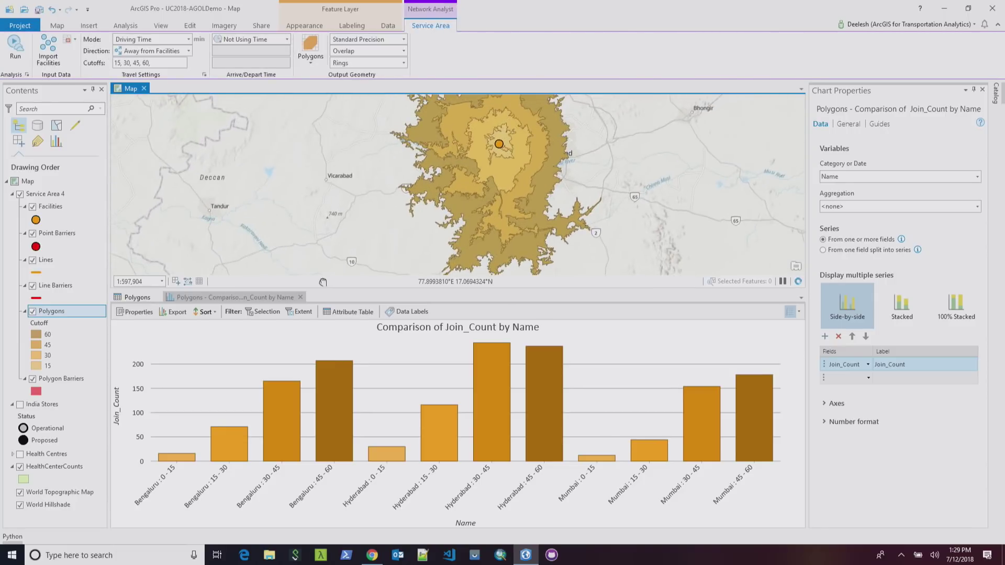
left_click(302, 312)
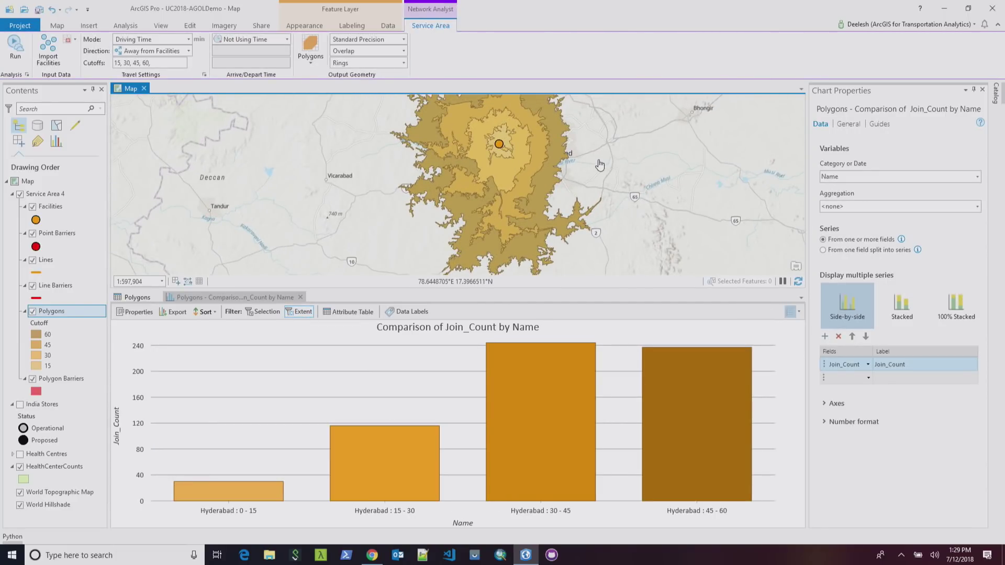
left_click_drag(572, 289, 569, 325)
left_click(548, 432)
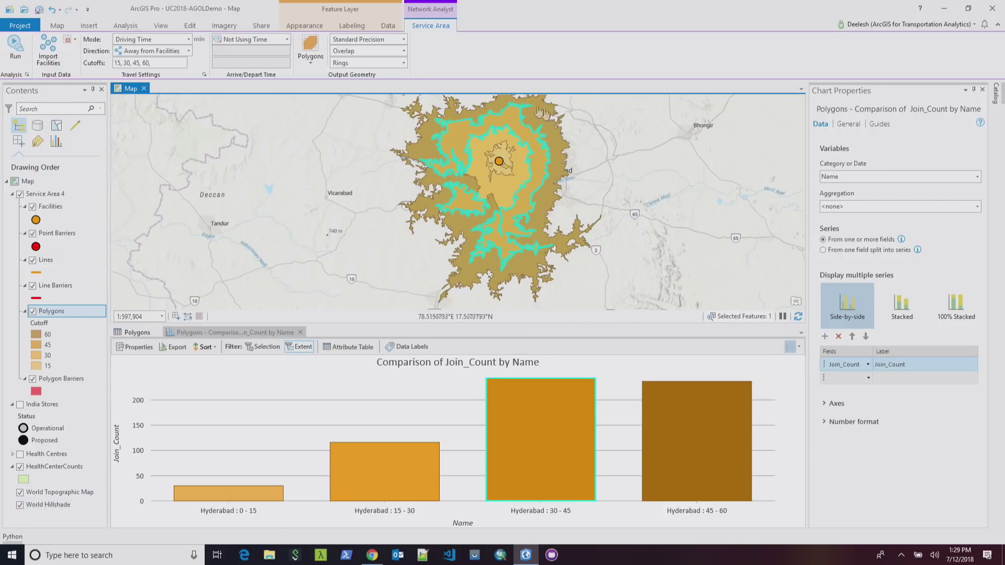
Step: Read the health center count on the Hyderabad : 30 - 45 bar and minimize the ArcGIS Pro window
mouse_move(547, 426)
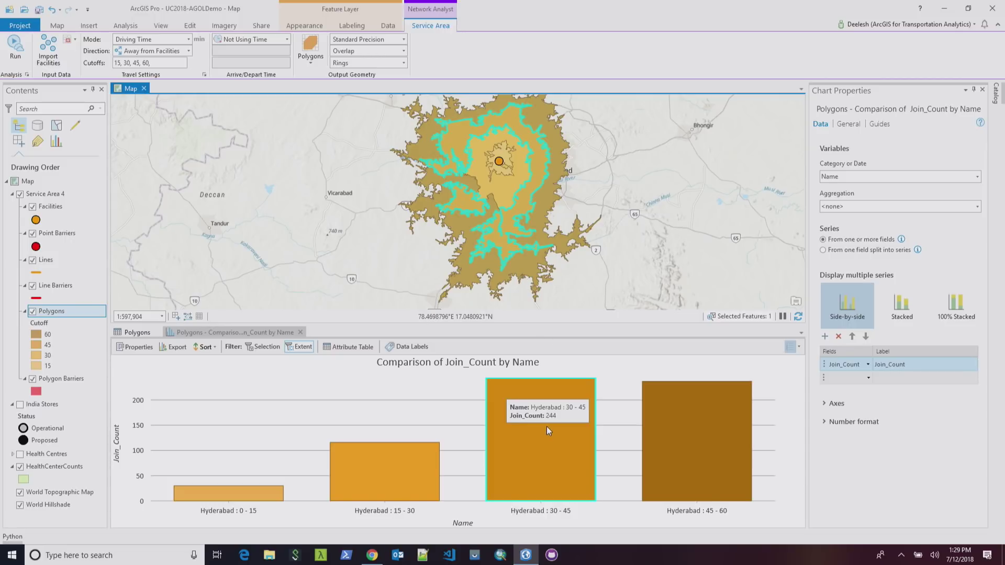
left_click(949, 13)
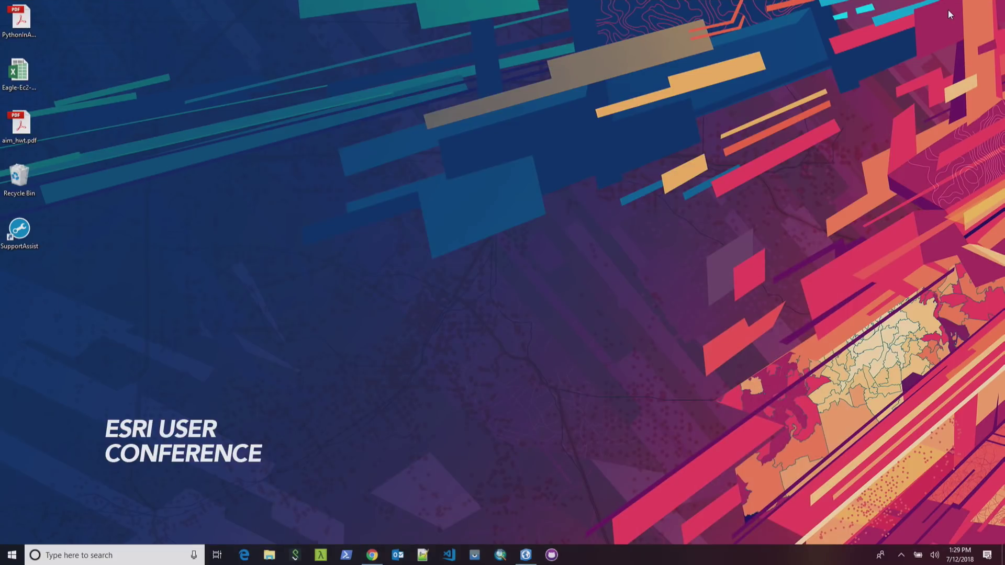
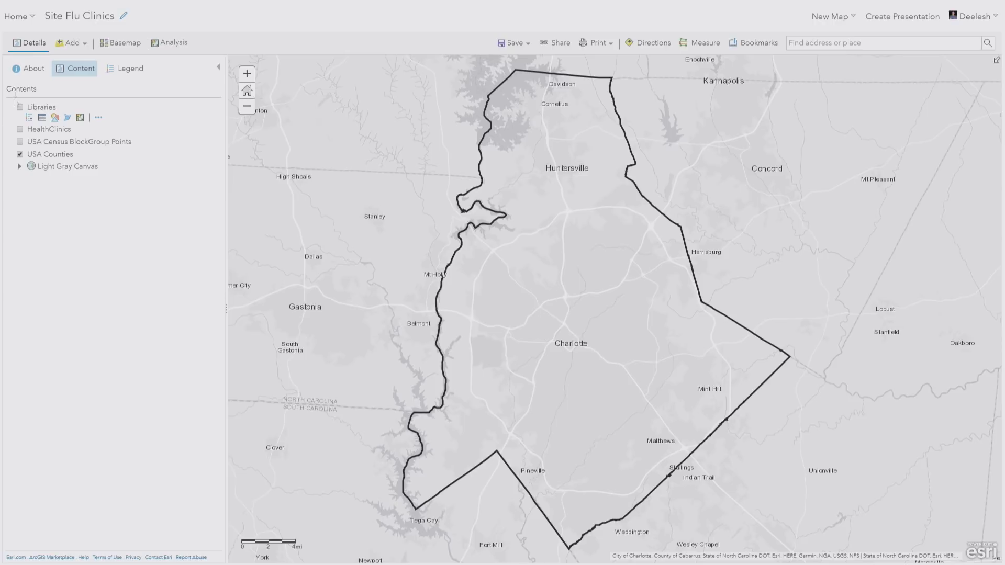
Step: In the Site Flu Clinics web map, turn on the HealthClinics, USA Census BlockGroup Points and Libraries layers
left_click(20, 130)
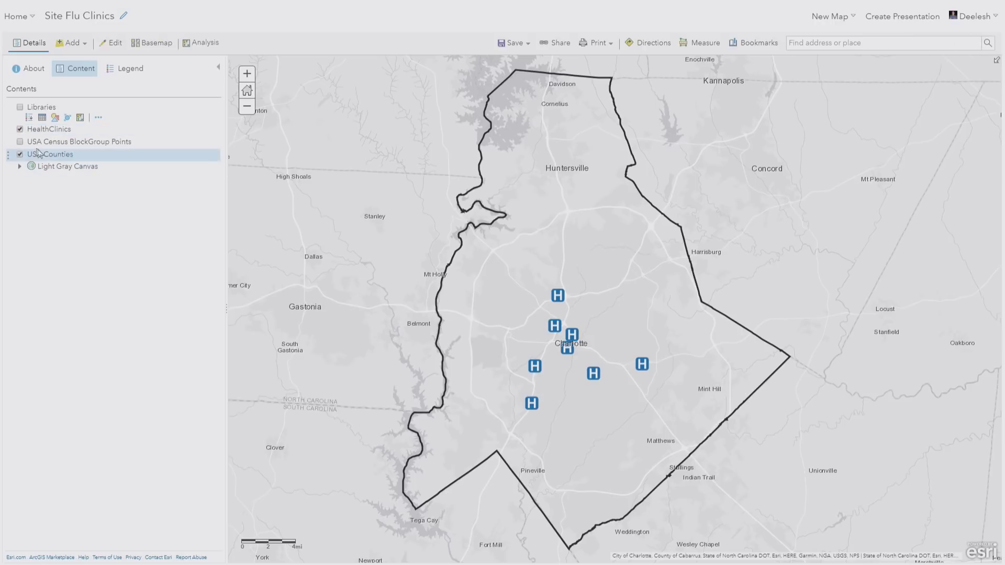
left_click(20, 142)
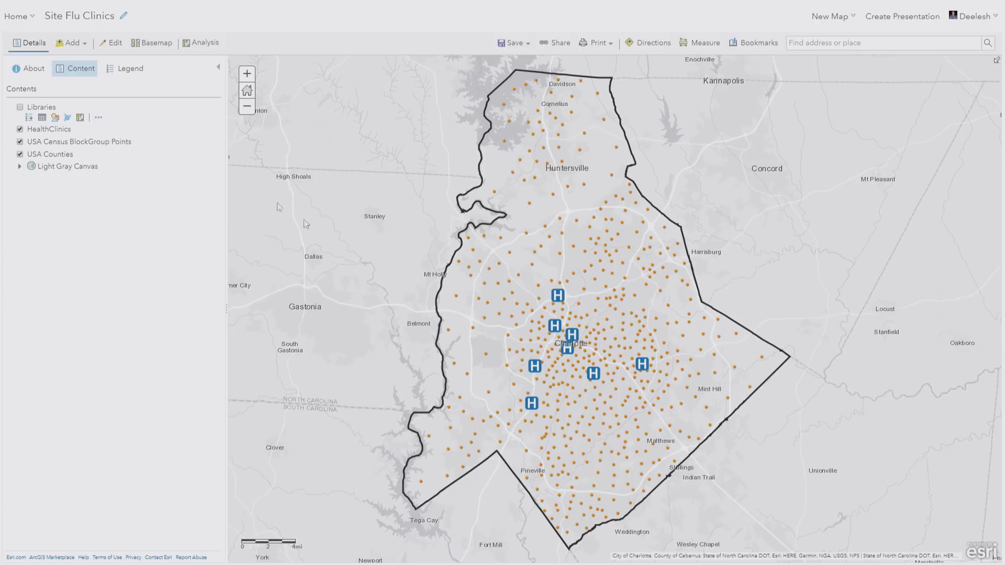
left_click(21, 107)
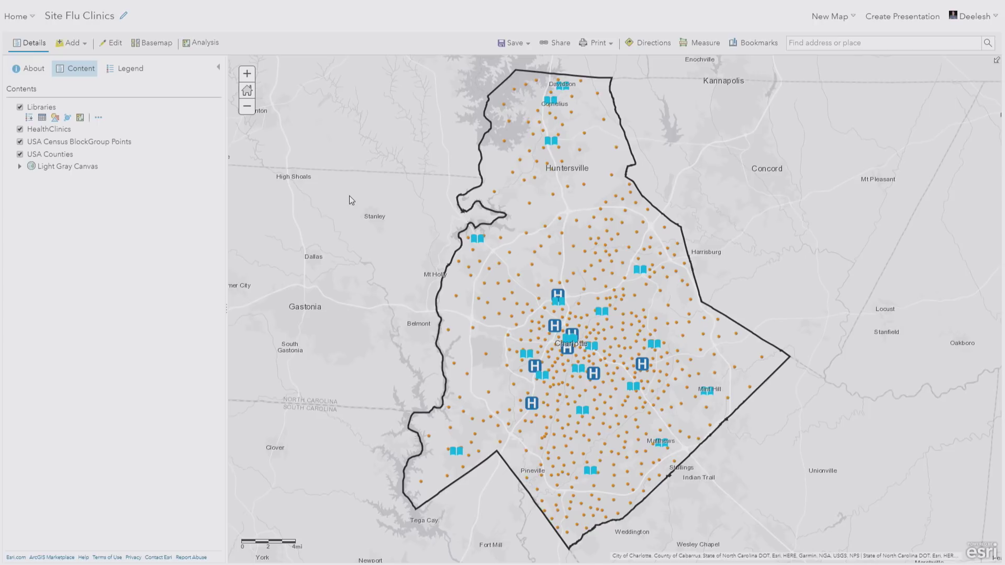
Step: Start a Choose Best Facilities analysis with the Maximize coverage goal and set the travel direction to Demand to Facility
left_click(211, 45)
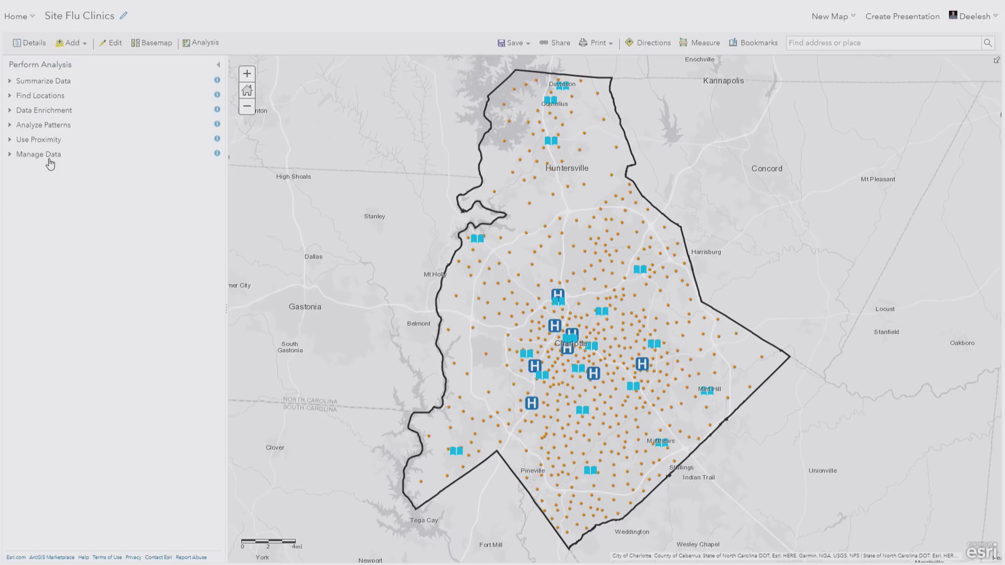
left_click(40, 97)
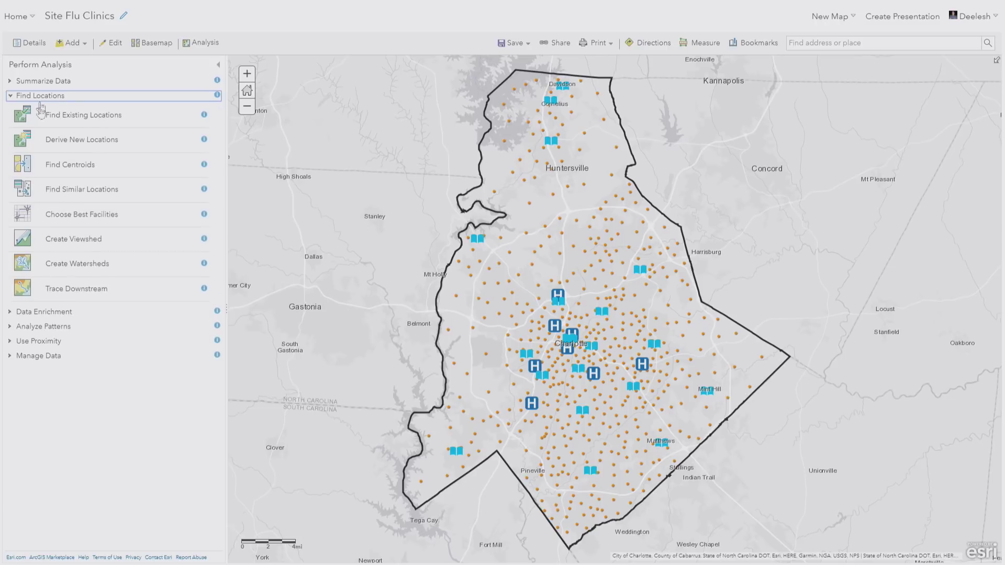
left_click(73, 217)
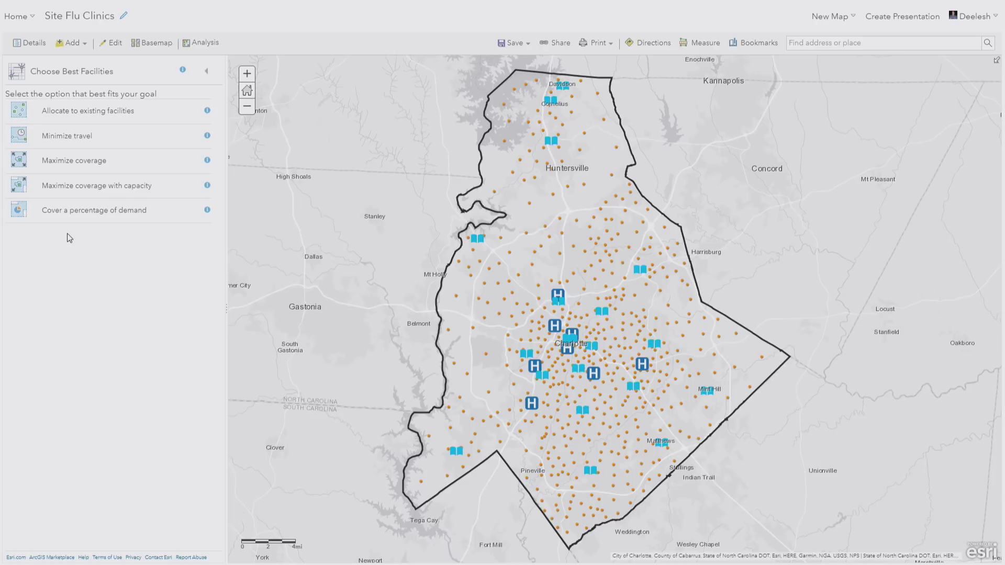
left_click(71, 166)
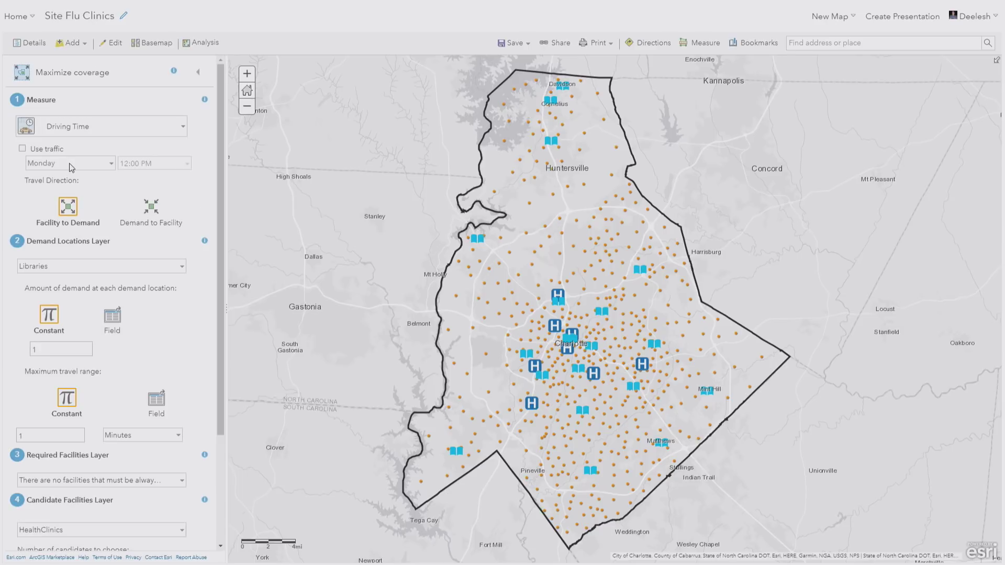
left_click(153, 210)
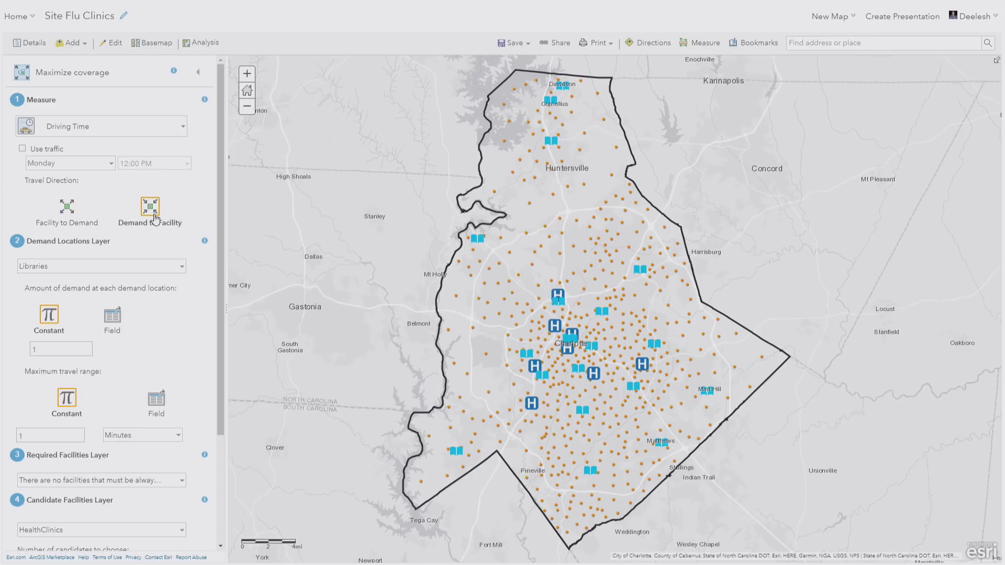
Step: Use USA Census BlockGroup Points as the demand locations, with the POP2014 field as the amount of demand
left_click(180, 269)
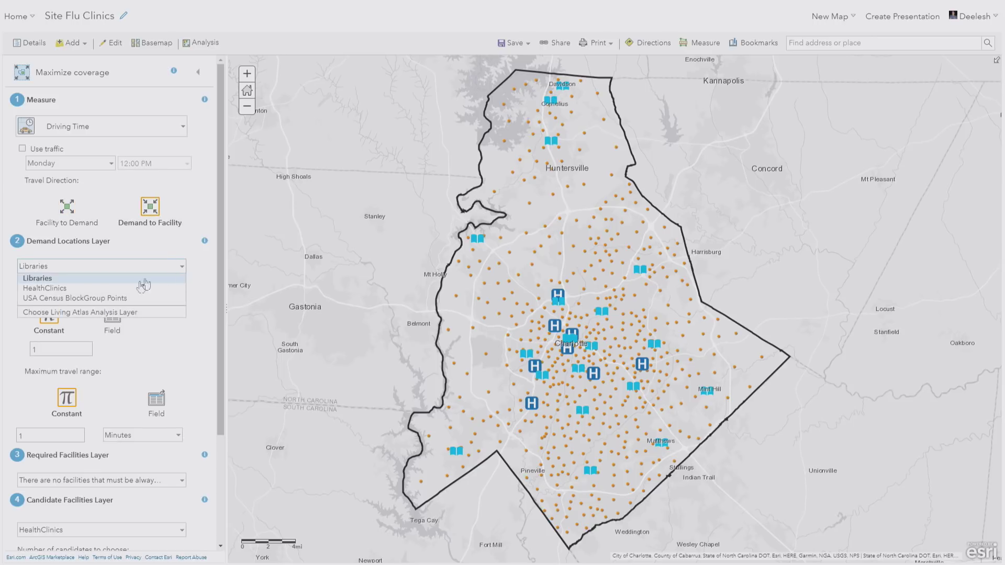
left_click(114, 300)
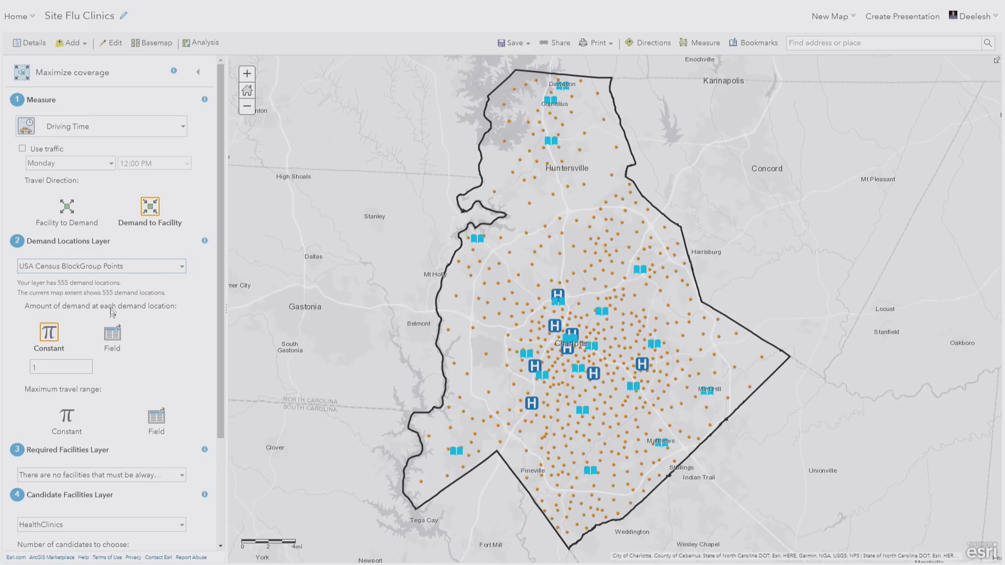
left_click(111, 335)
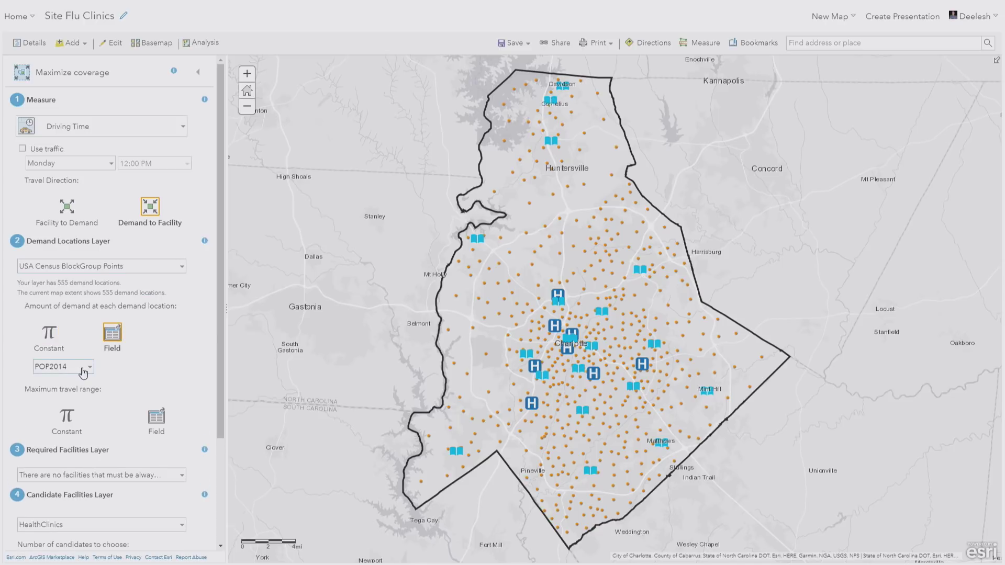
Step: Set the maximum travel range to a constant 15 minutes
left_click_drag(221, 264, 213, 369)
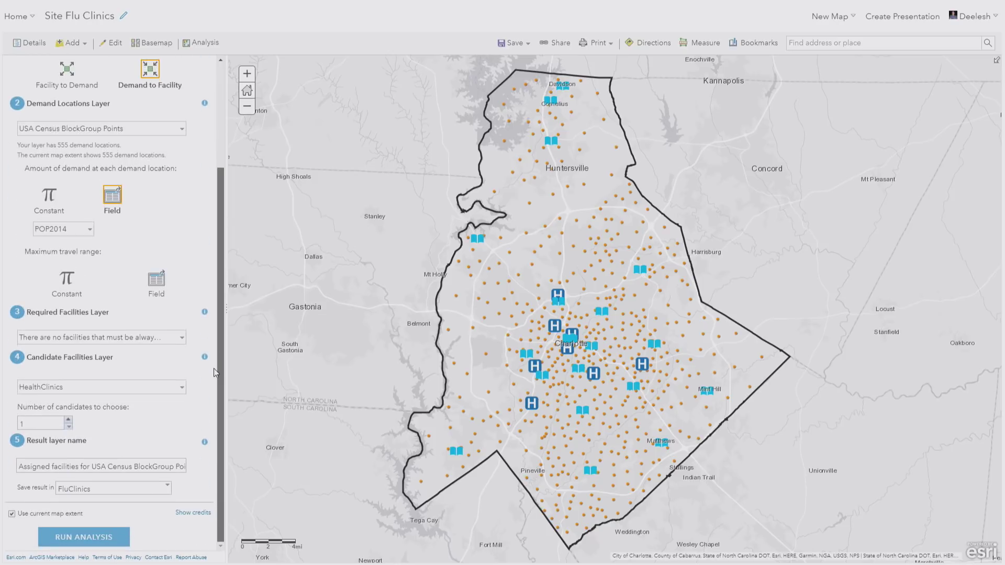
left_click(158, 287)
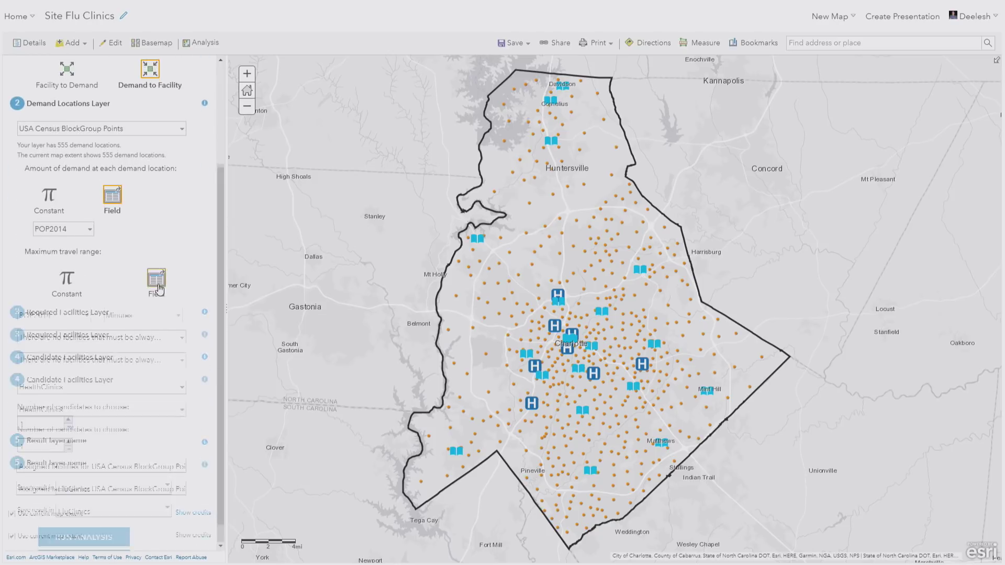
left_click(67, 282)
left_click(63, 317)
type("5")
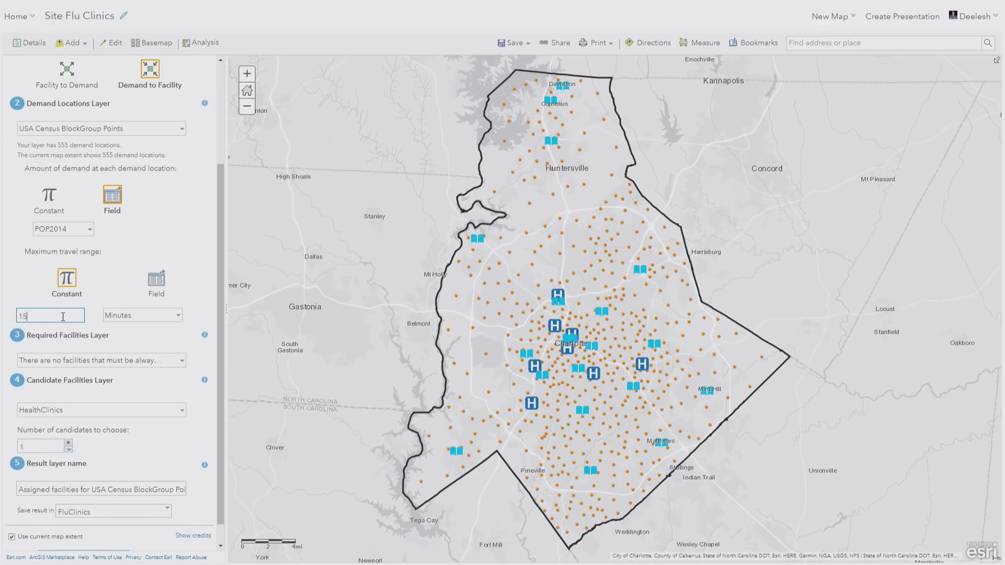
Step: Set HealthClinics as the required facilities and choose 4 candidates from the Libraries layer
left_click_drag(218, 217, 218, 252)
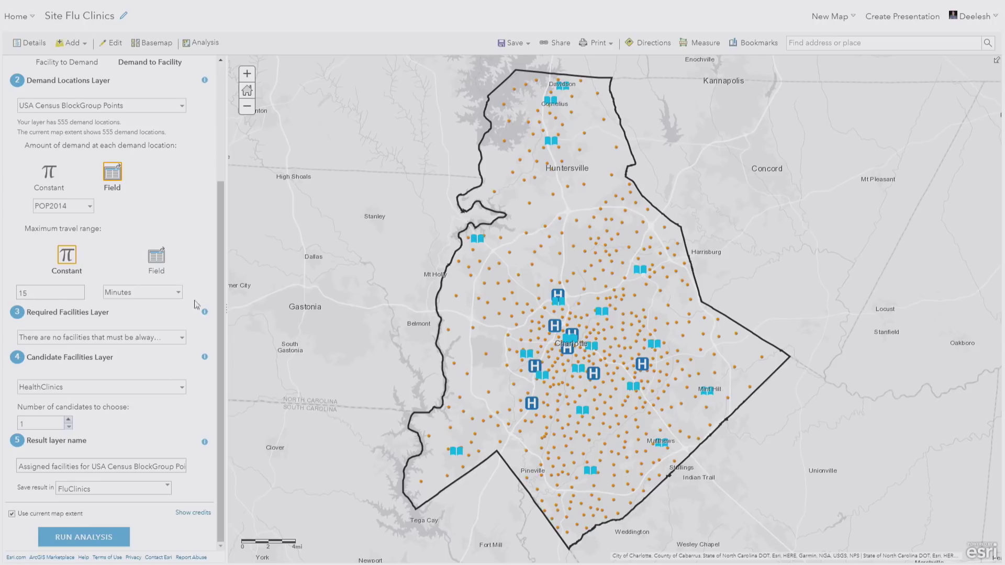
left_click(179, 341)
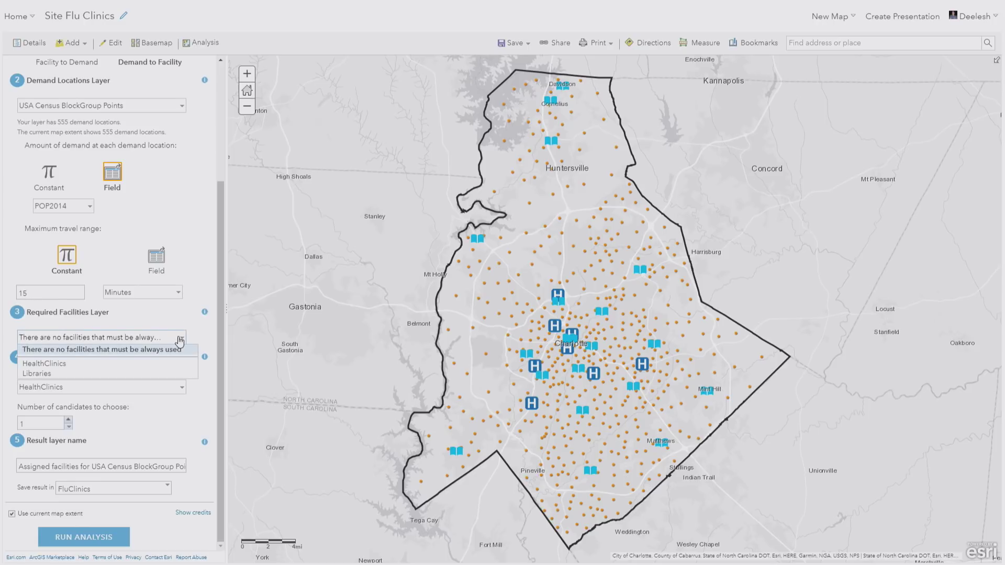
left_click(156, 365)
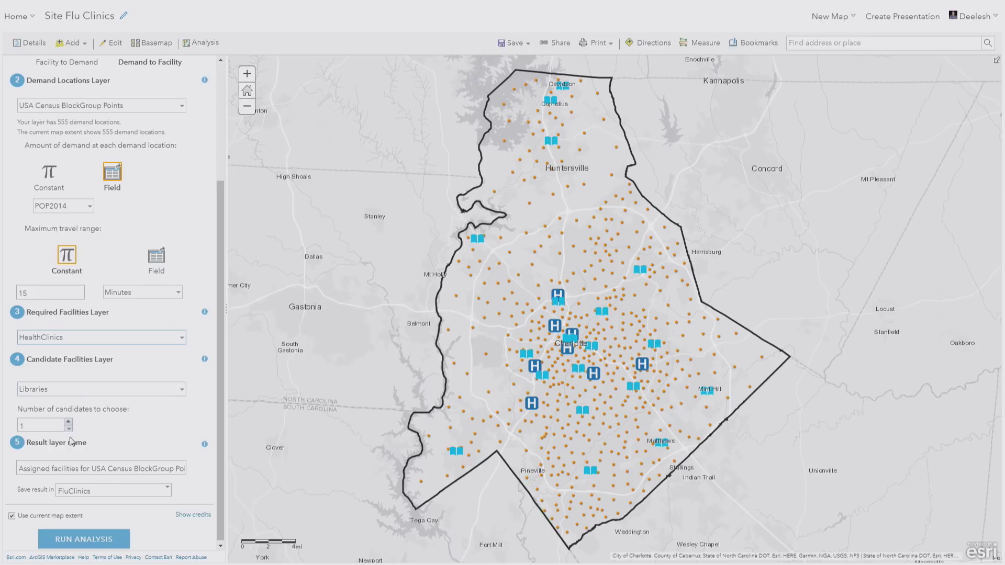
left_click_drag(37, 425, 10, 432)
type("4")
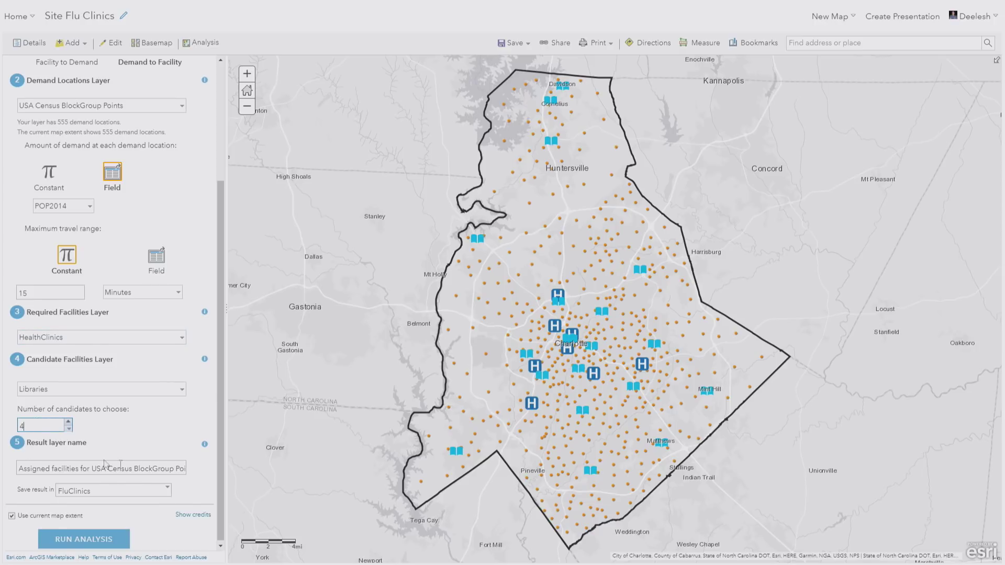
Step: Name the result layer FluClincsFor2018 and run the Maximize coverage analysis
scroll(219, 361, "down", 1)
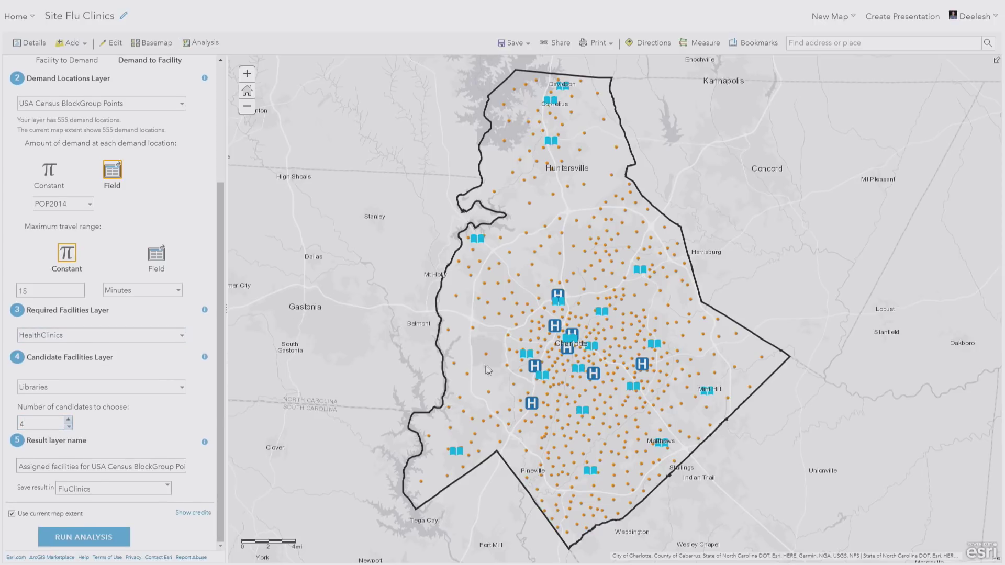
left_click(152, 466)
triple_click(152, 466)
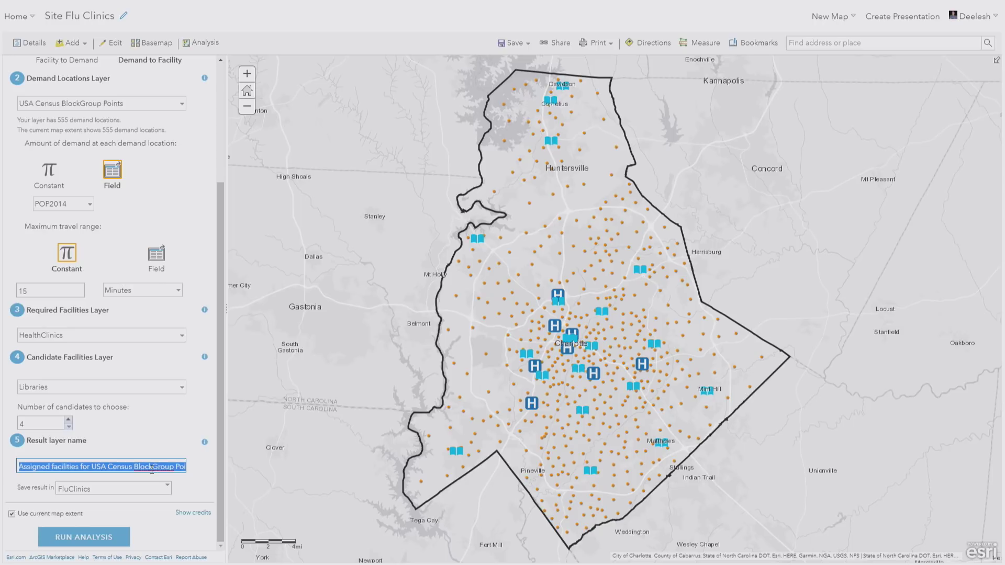
key("BackSpace")
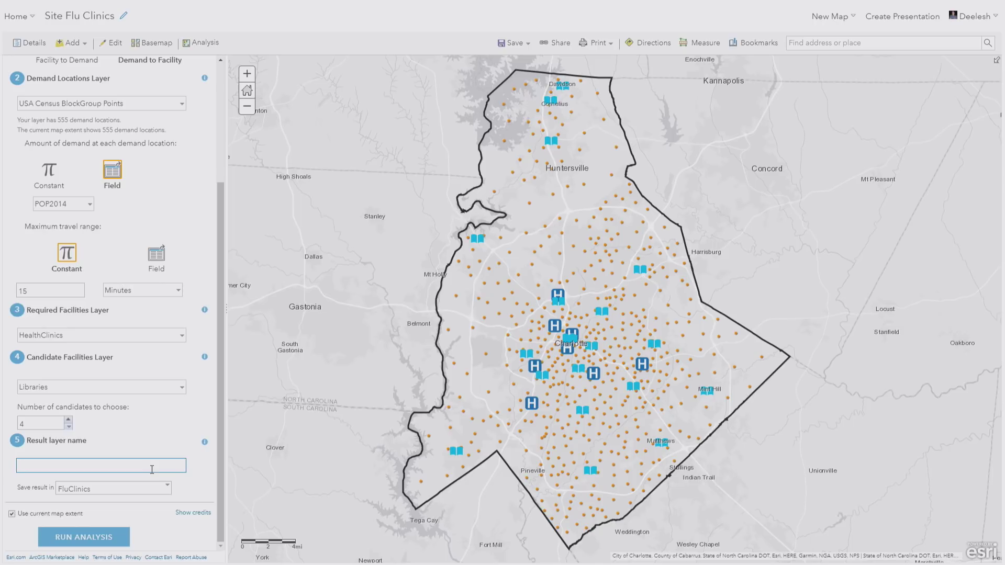
type("FluClincsFor2018")
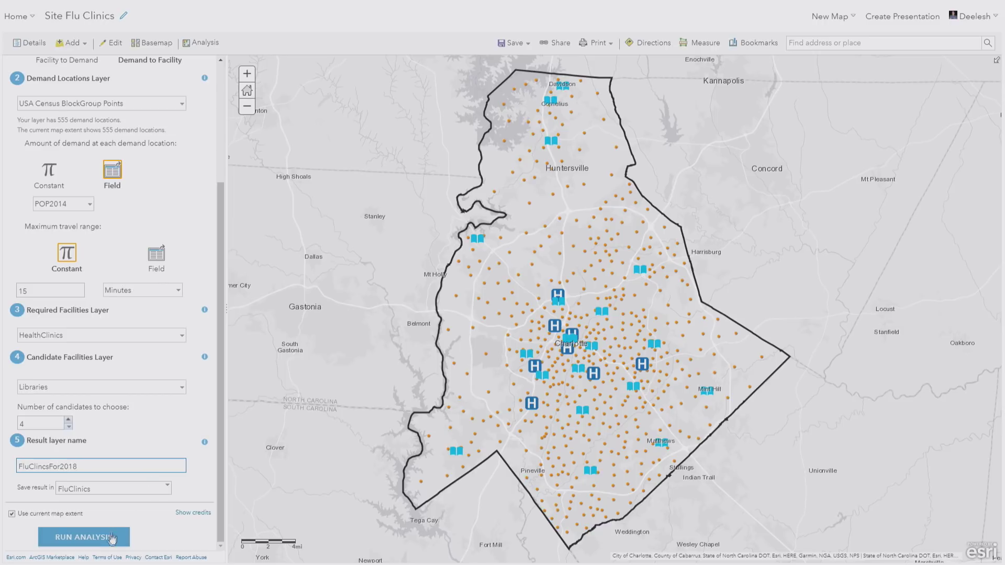
left_click(354, 386)
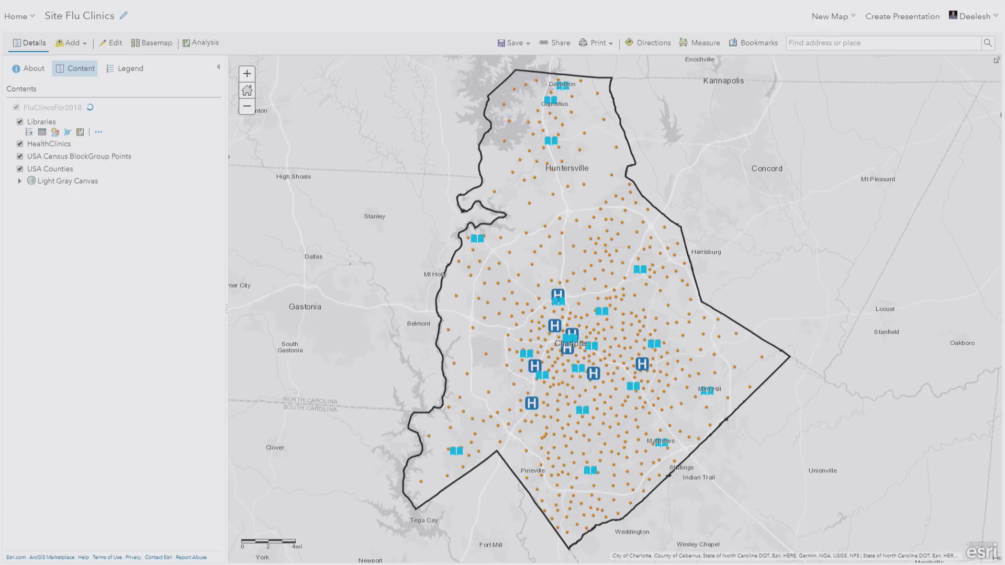
Step: Examine the travel modes available in the Summarize Nearby tool and close the tool without running it
left_click(203, 44)
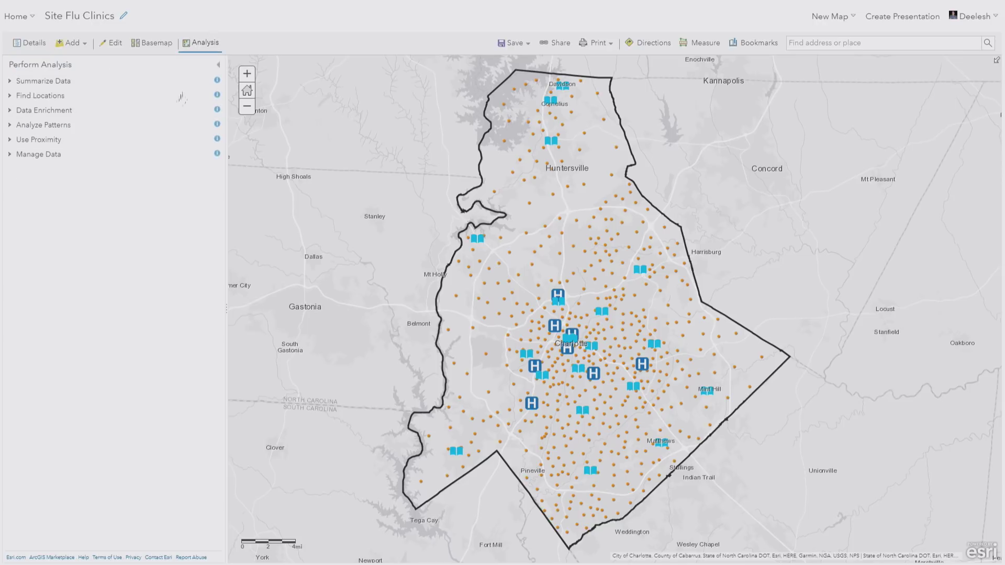
left_click(42, 98)
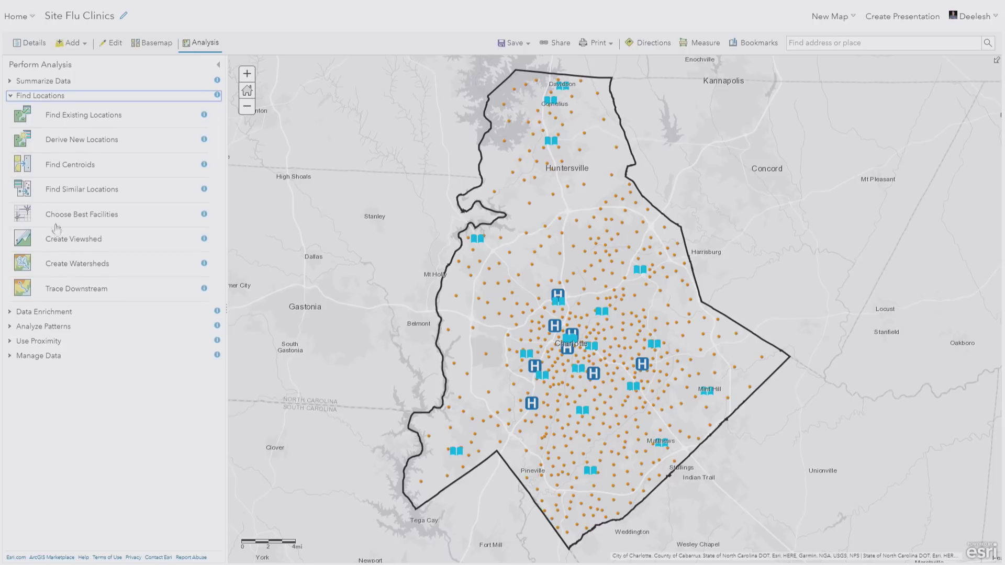
left_click(41, 97)
left_click(46, 82)
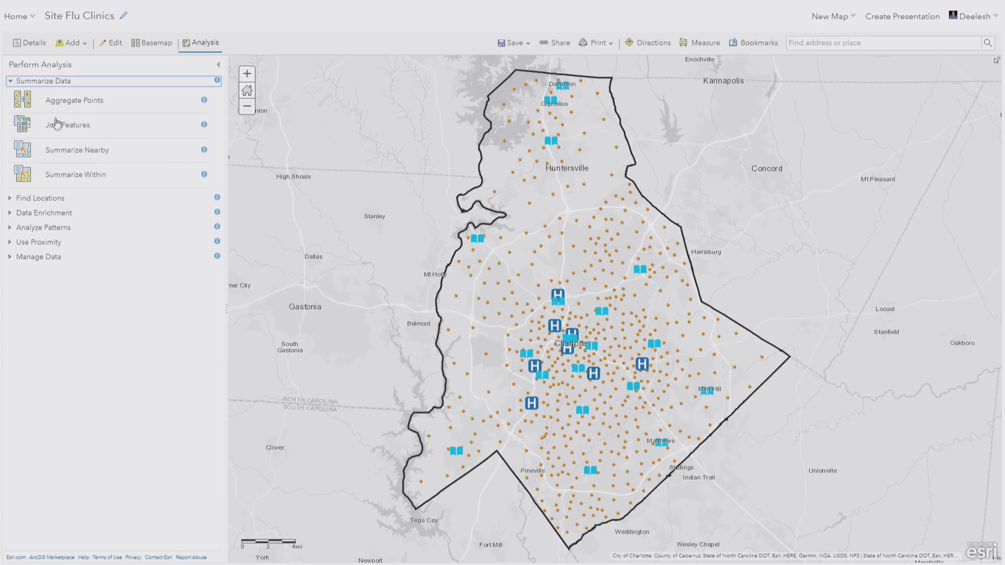
left_click(75, 152)
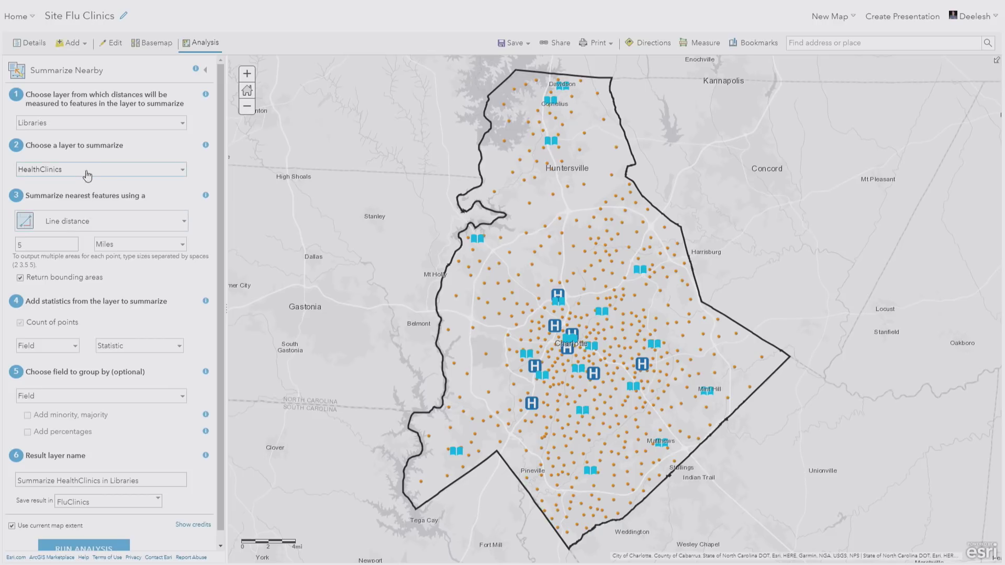
left_click(77, 226)
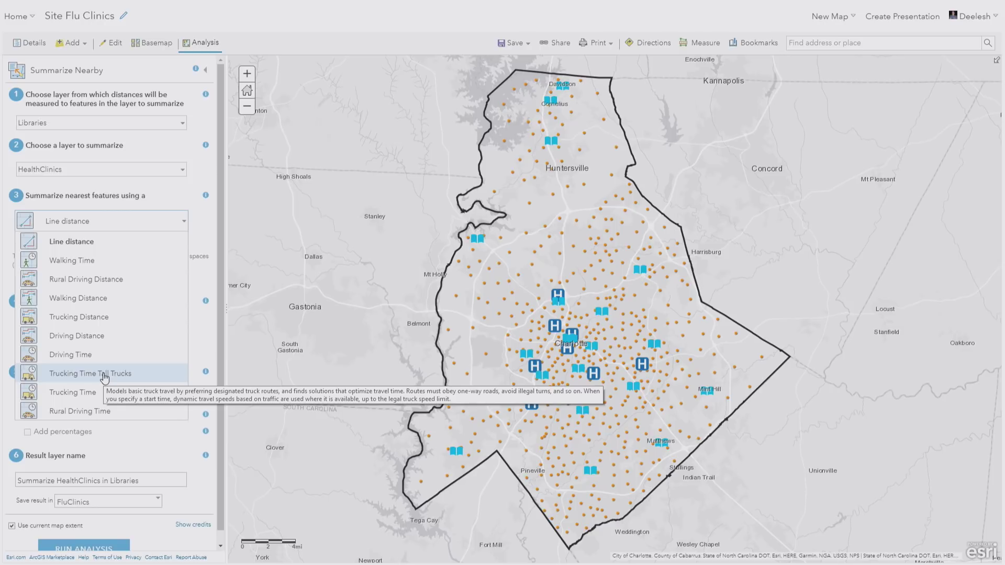
left_click(175, 193)
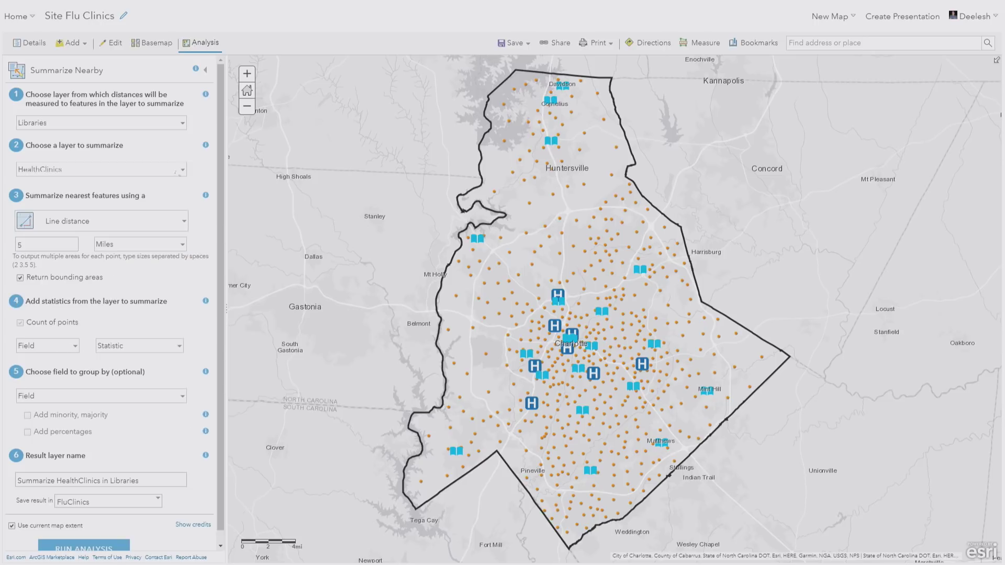
left_click(205, 72)
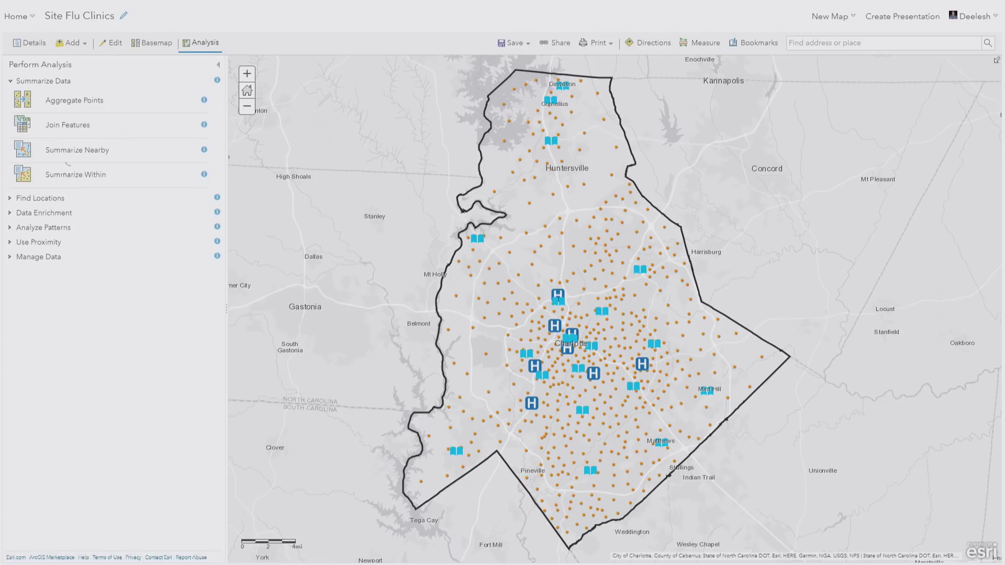
Step: Review the Use Proximity analysis tools and read the description of Plan Routes
left_click(46, 243)
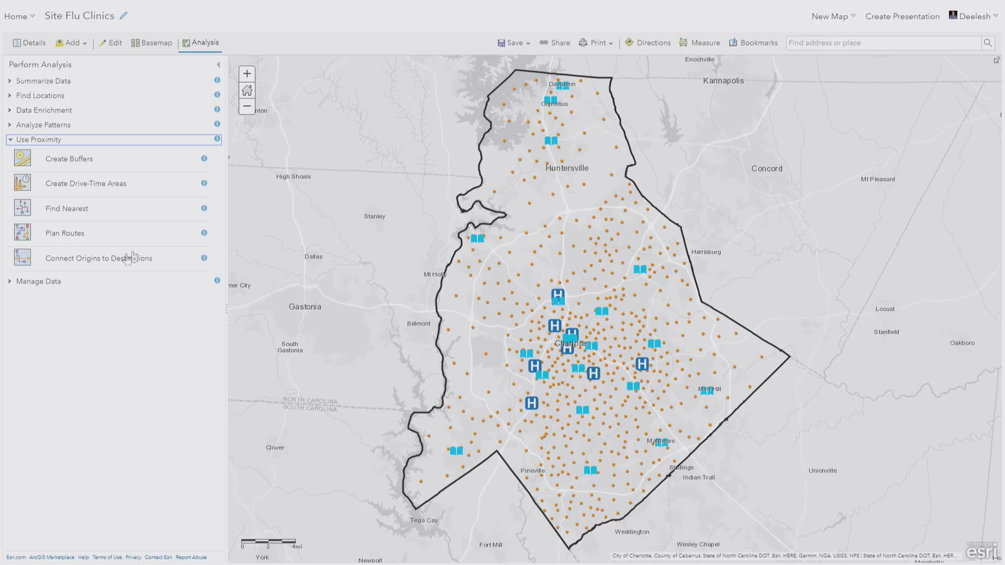
left_click(204, 234)
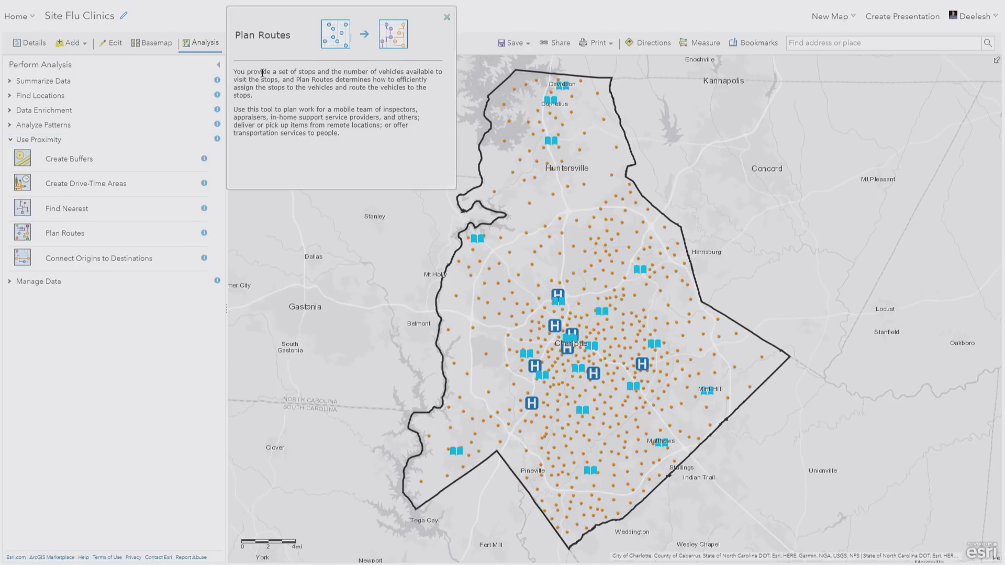
Step: Open the Plan Routes tool, read its overview and the help for its stops layer, and close it without running it
left_click(447, 17)
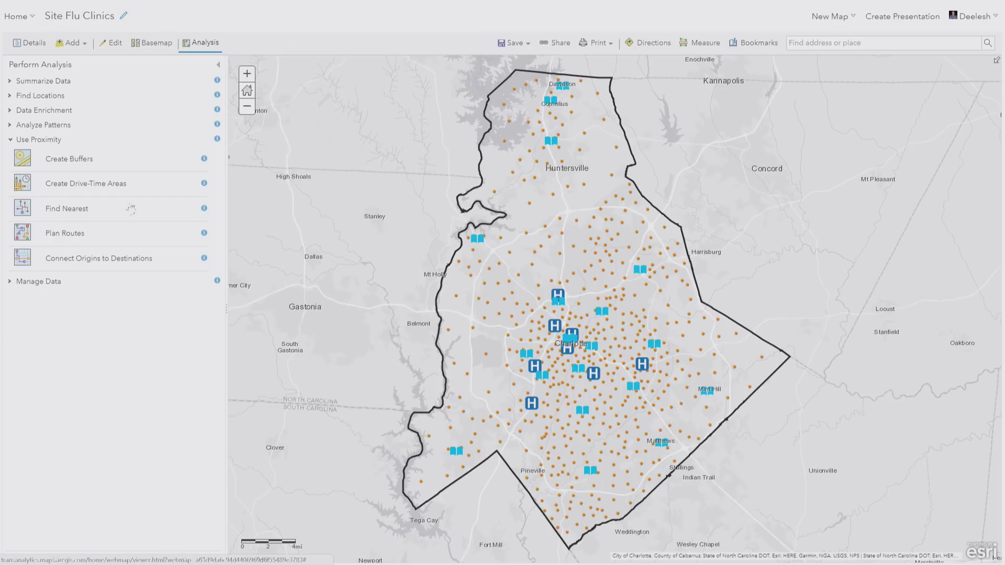
left_click(69, 233)
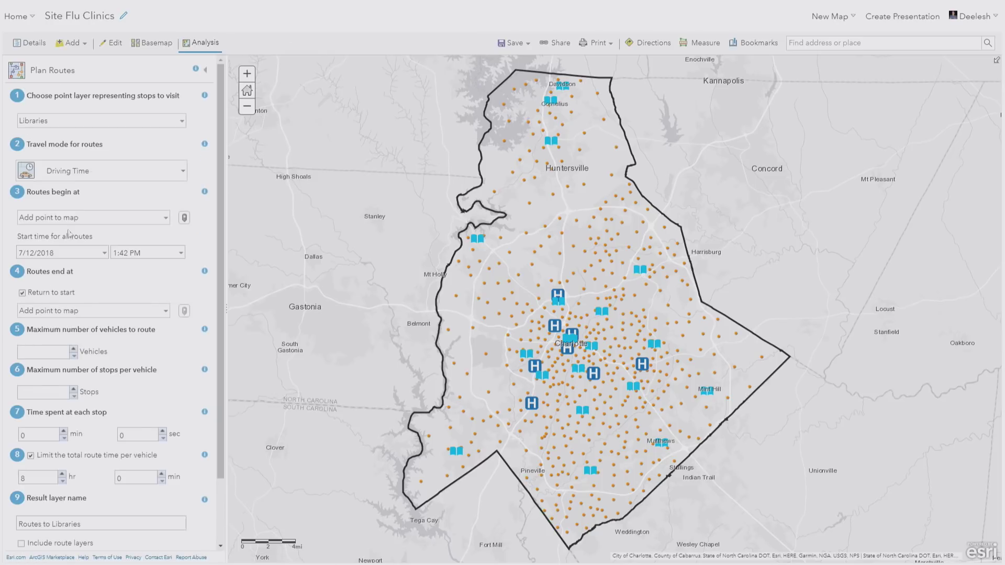
left_click(205, 97)
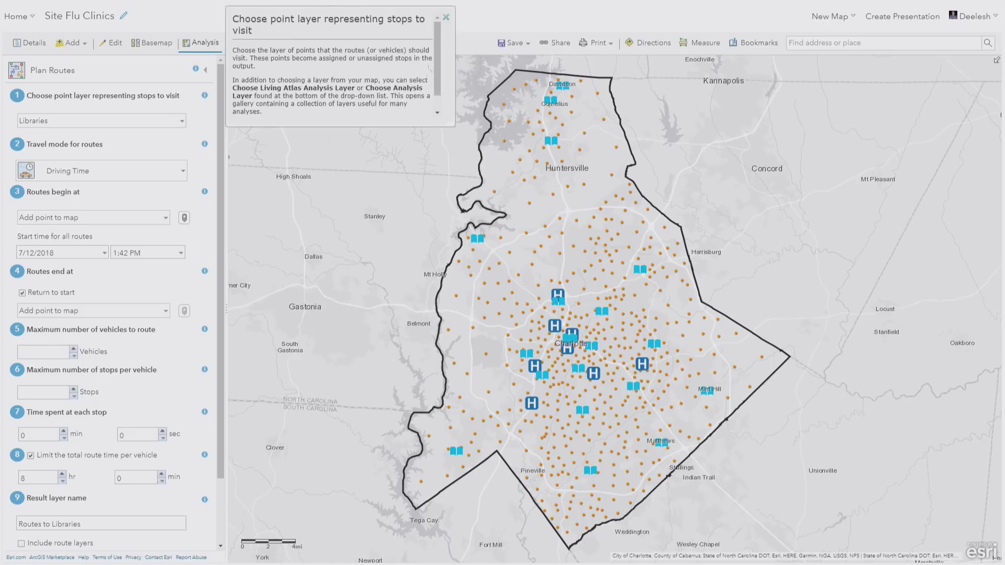
left_click(446, 18)
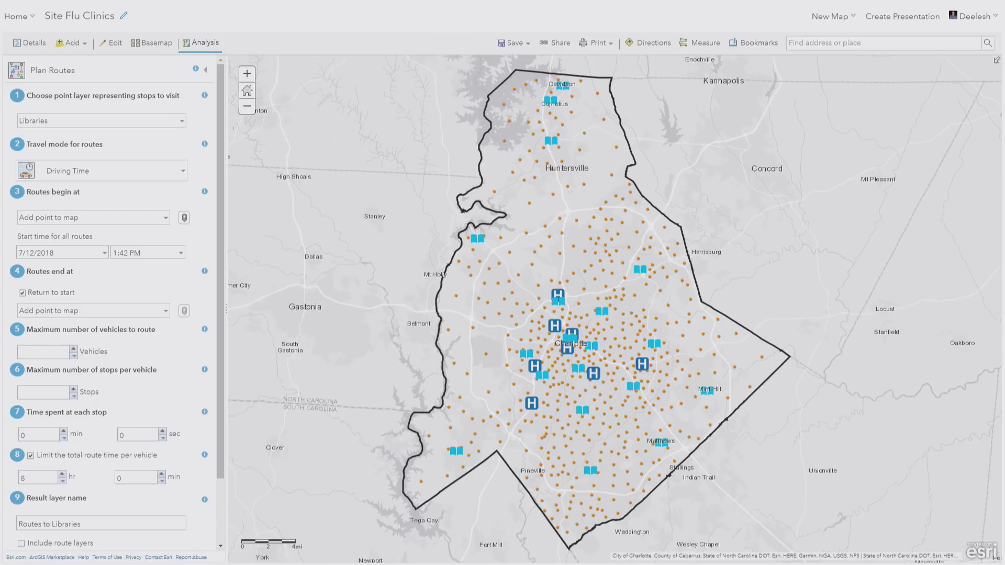
left_click(195, 69)
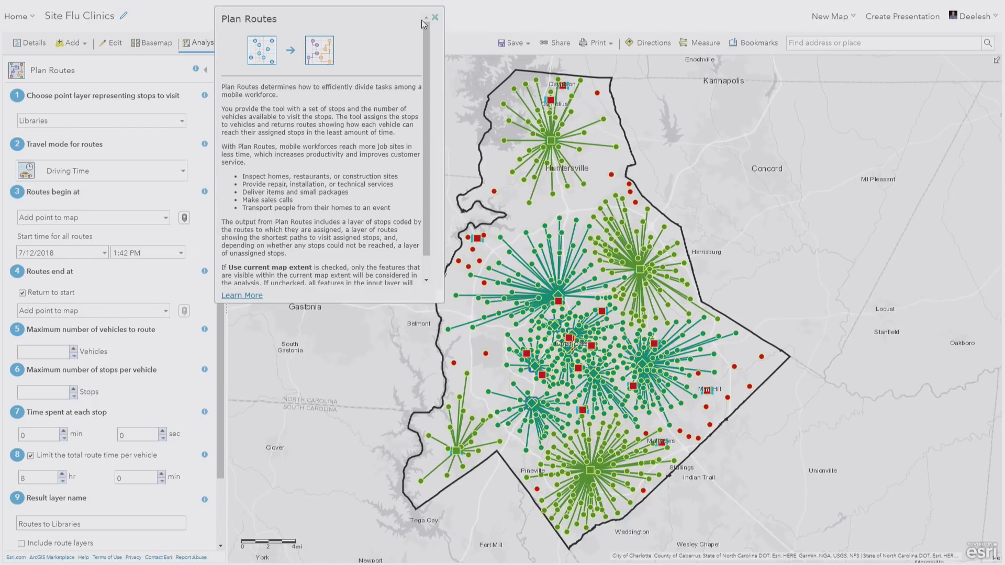
left_click(434, 17)
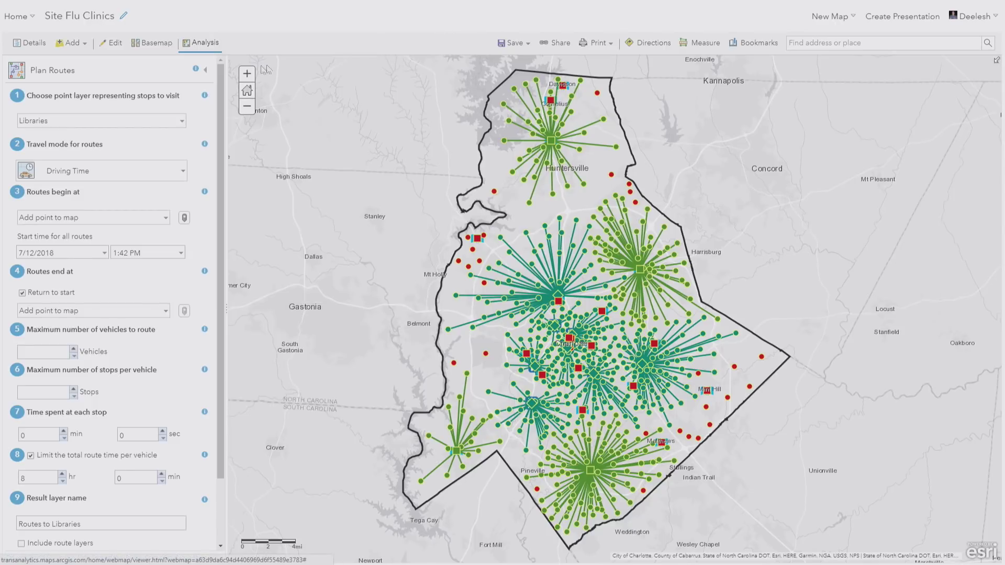
left_click(206, 71)
left_click(219, 67)
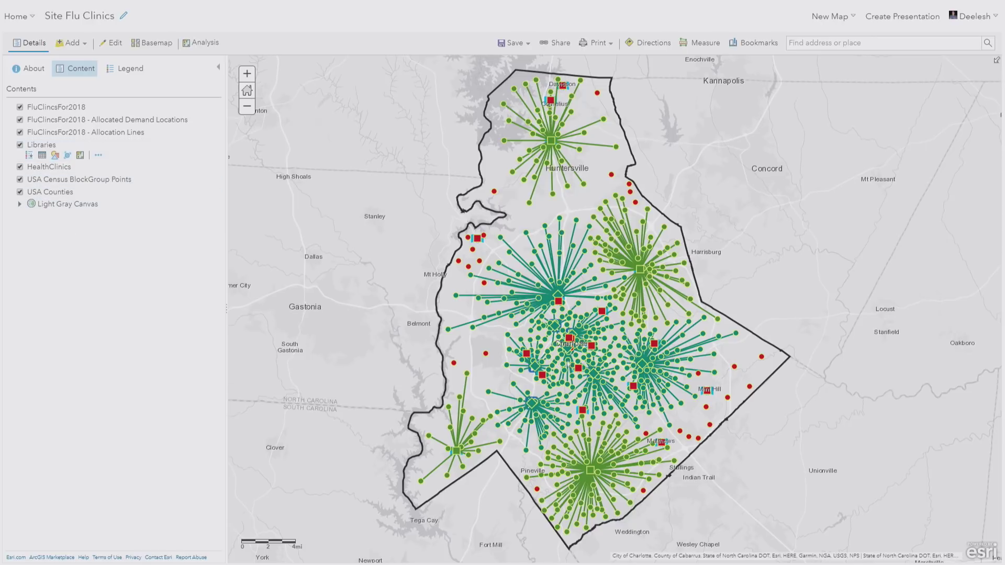
Step: Hide the Allocated Demand Locations, Allocation Lines, Libraries and HealthClinics layers on the map
left_click(584, 313)
scroll(628, 486, "up", 1)
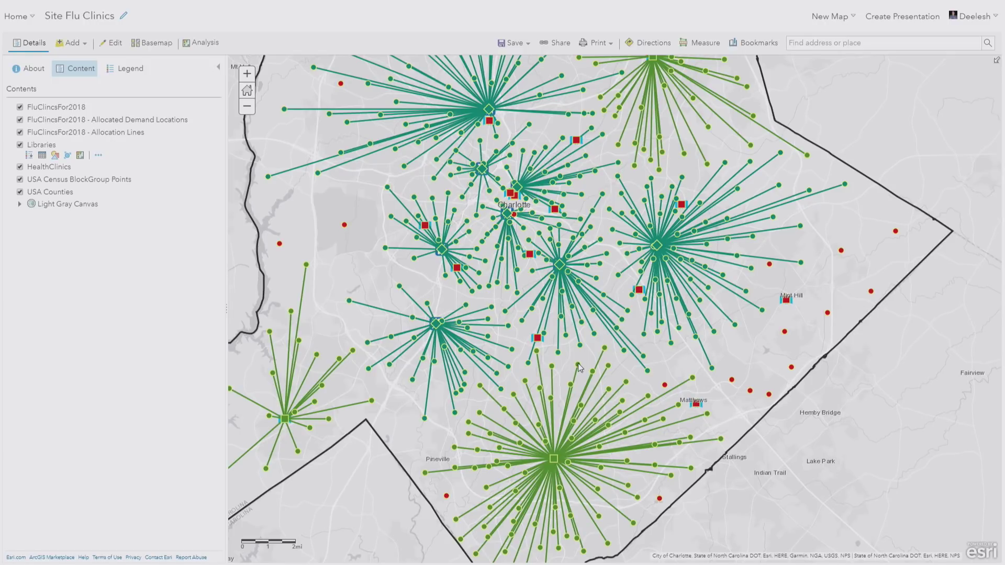
scroll(522, 275, "down", 1)
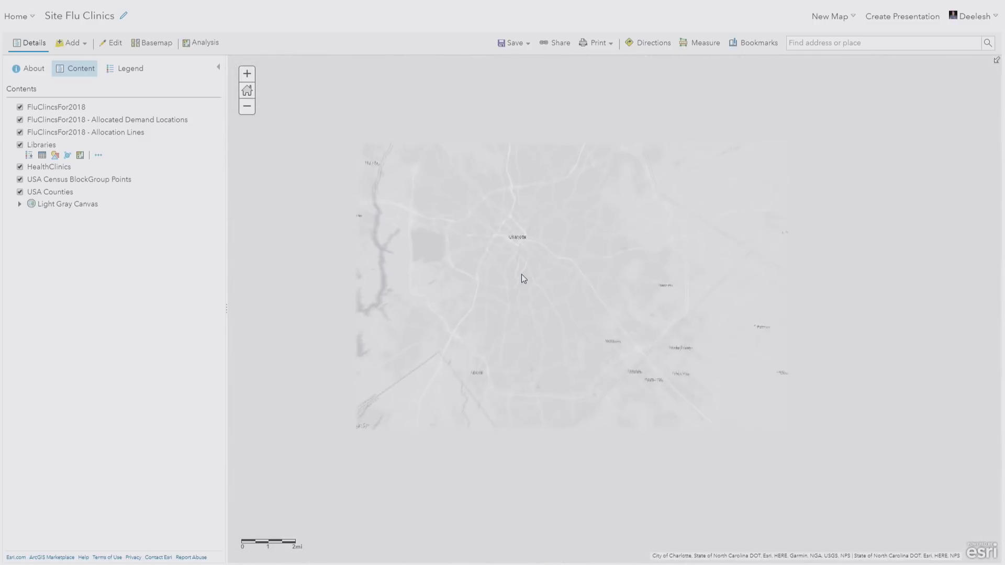
left_click_drag(367, 98, 389, 181)
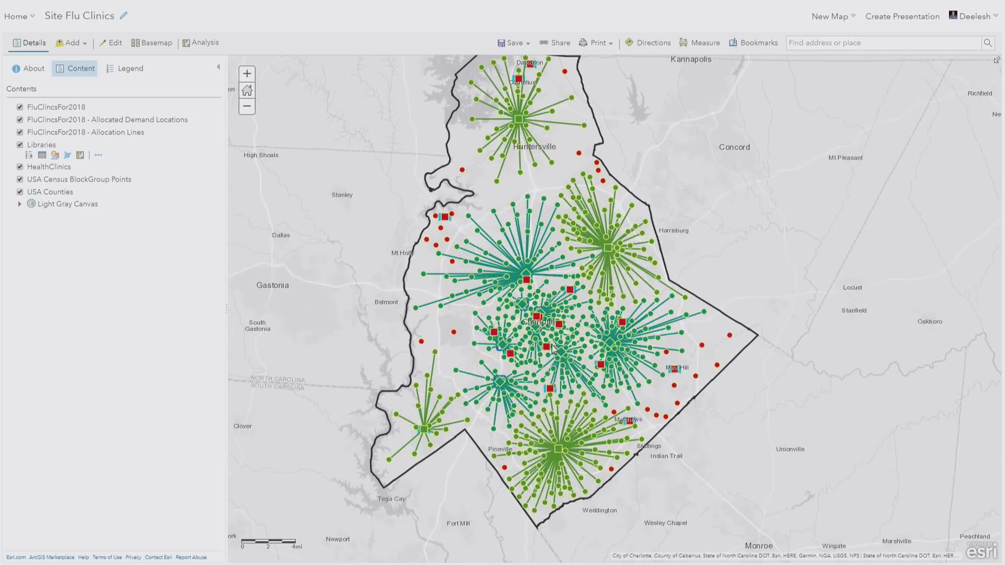
left_click(20, 120)
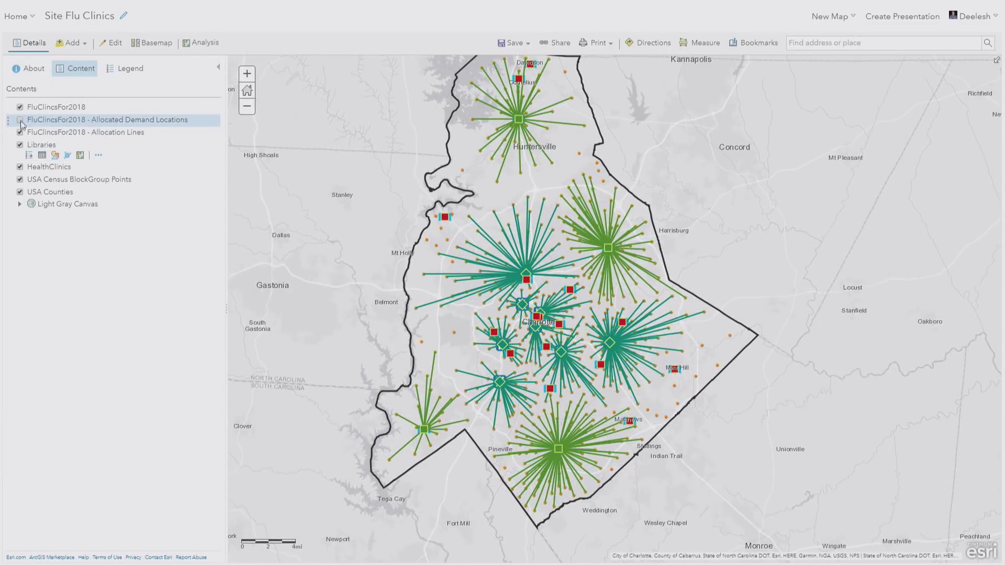
left_click(22, 132)
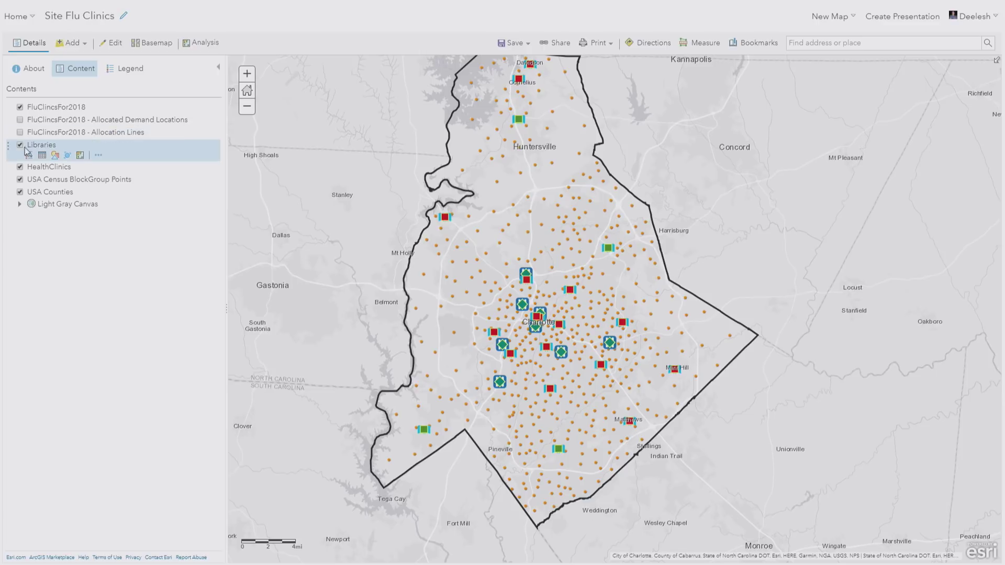
left_click(19, 145)
left_click(20, 167)
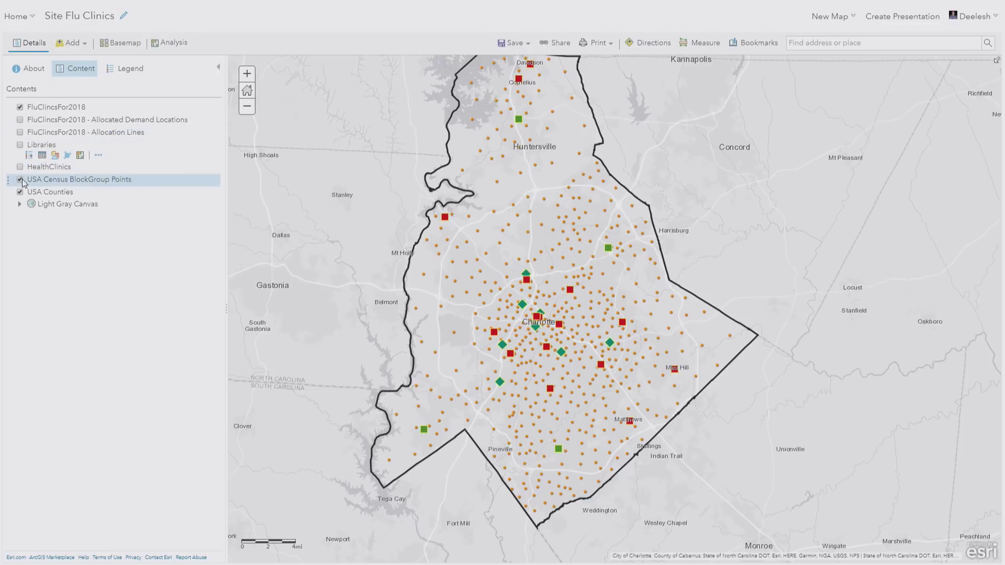
Step: Filter the FluClincsFor2018 layer using an "is greater than" expression on the Allocated Demand field
mouse_move(44, 109)
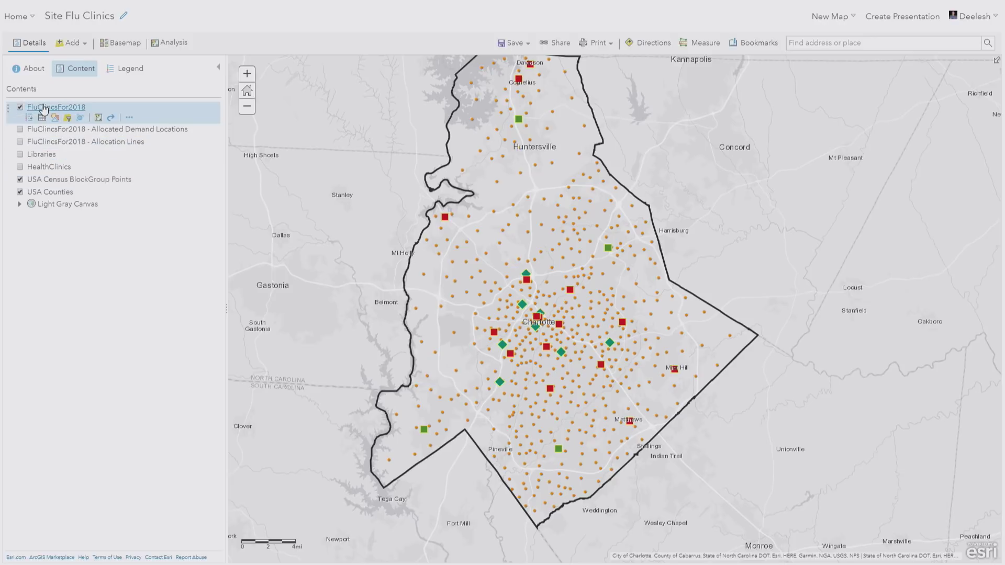
left_click(67, 117)
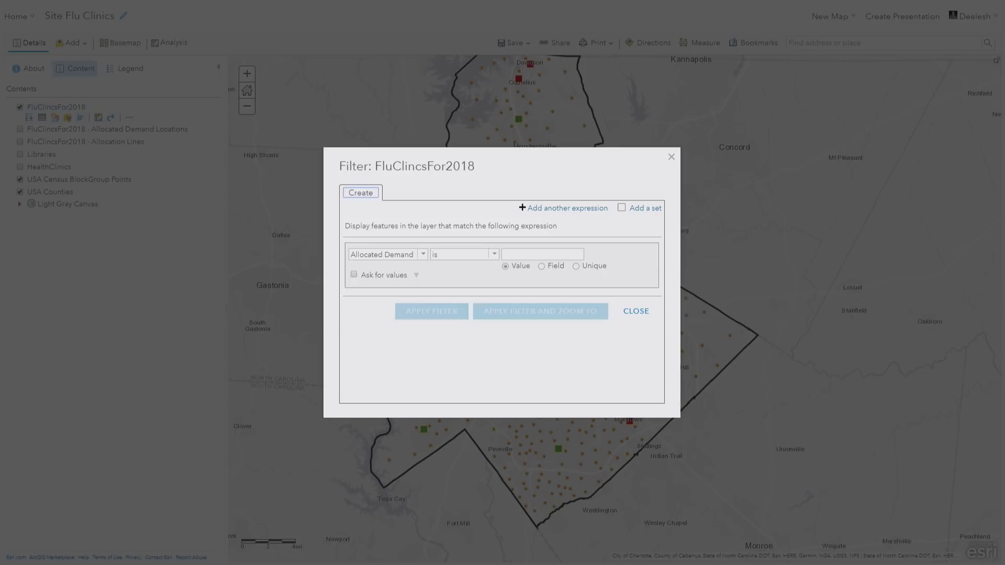
left_click(494, 257)
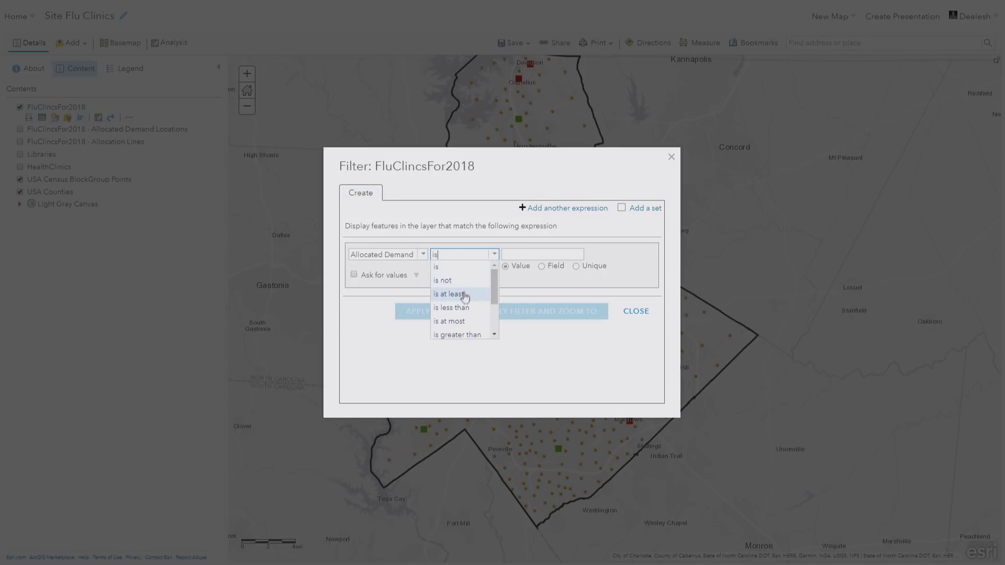
left_click(456, 335)
left_click(512, 252)
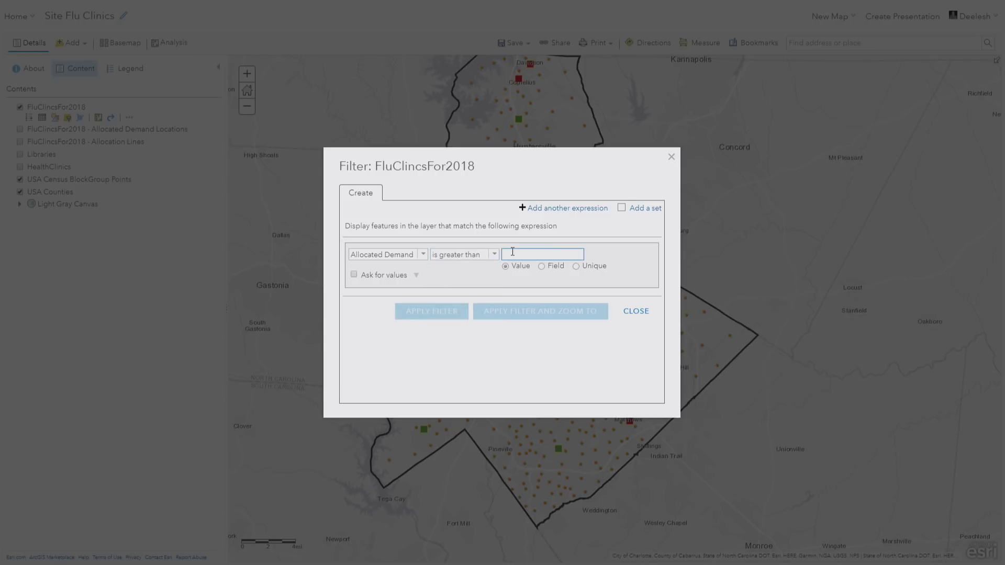
left_click(442, 312)
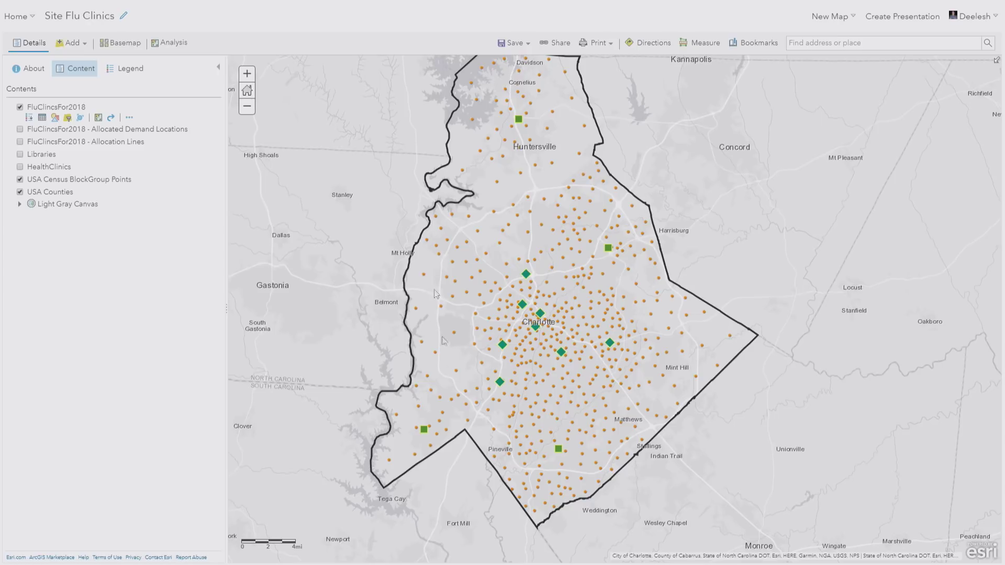
Step: Show the FluClincsFor2018 - Allocation Lines layer again, leaving Allocated Demand Locations hidden
left_click(20, 129)
left_click(20, 129)
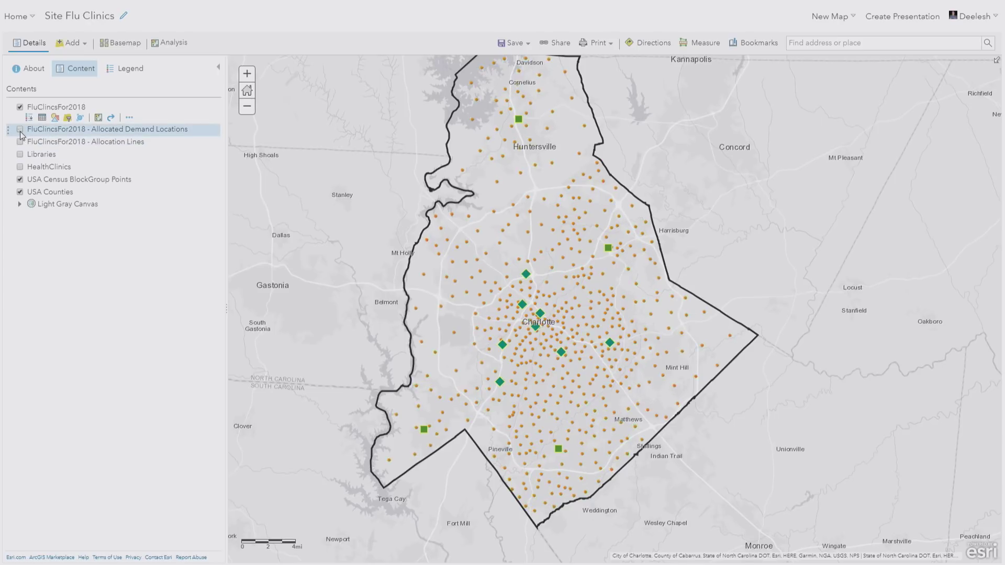
left_click(20, 141)
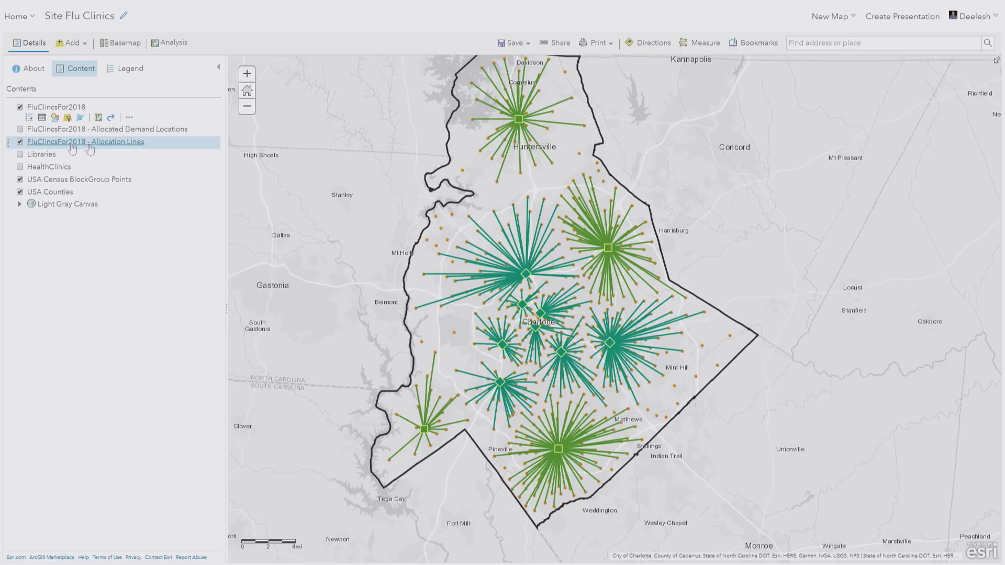
left_click_drag(335, 125, 337, 143)
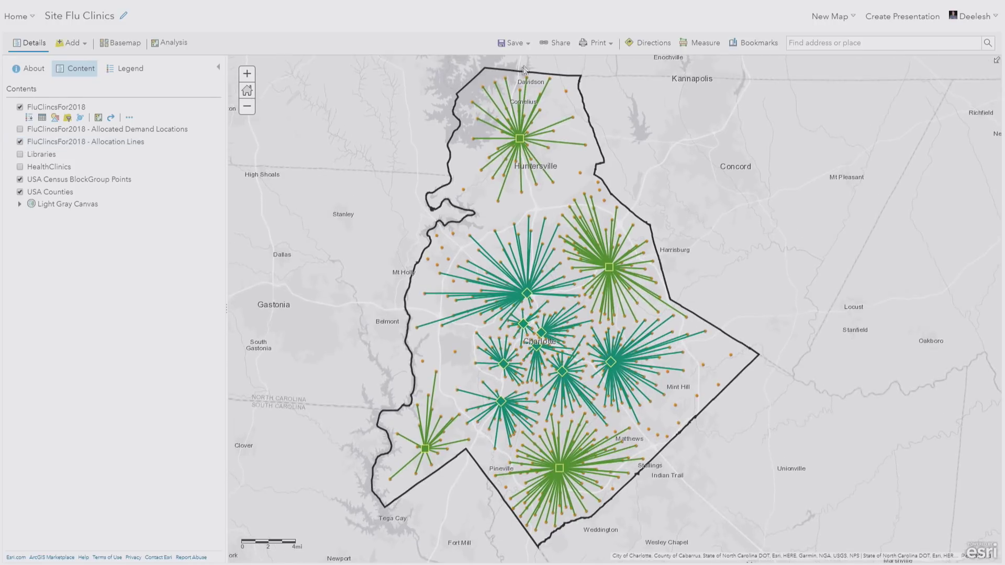
Step: Review the map's sharing options, select its short link, and close the sharing settings without changing who can view it
left_click(554, 43)
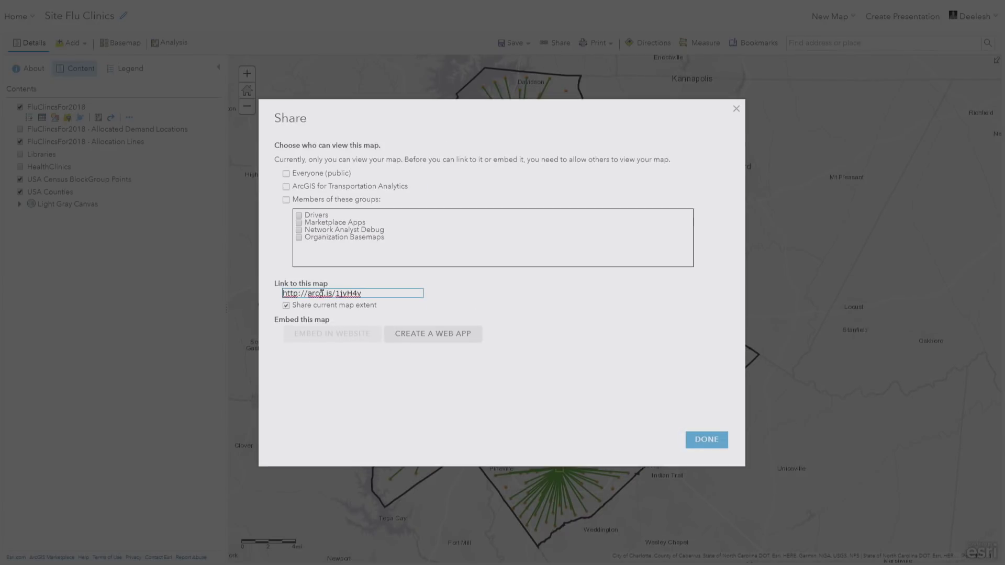
left_click_drag(376, 294, 282, 293)
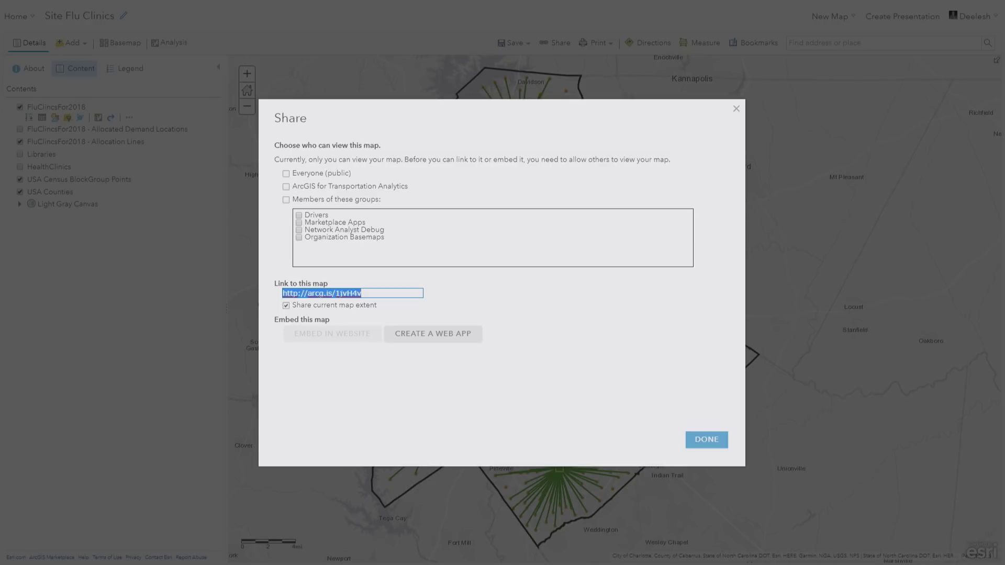
left_click(721, 440)
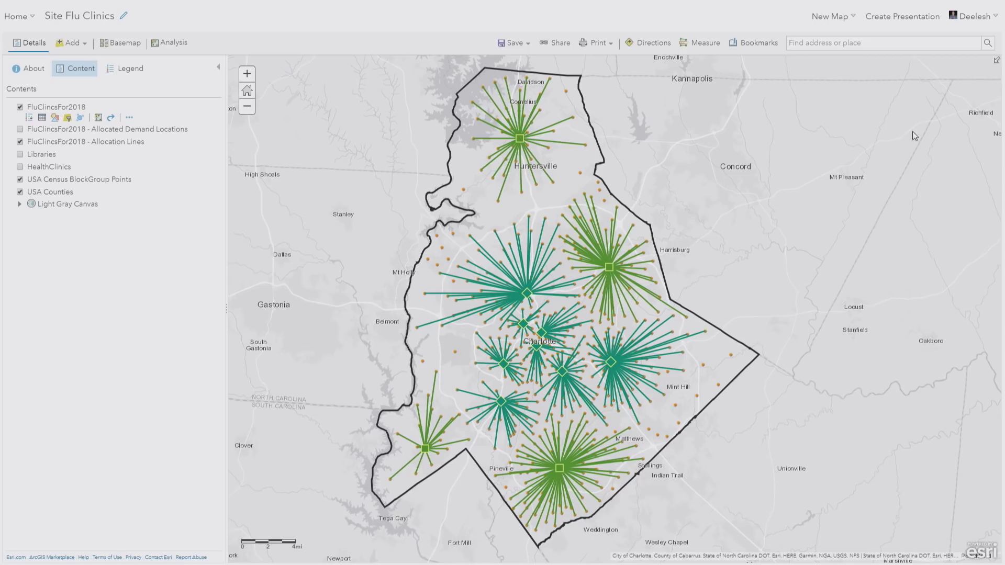